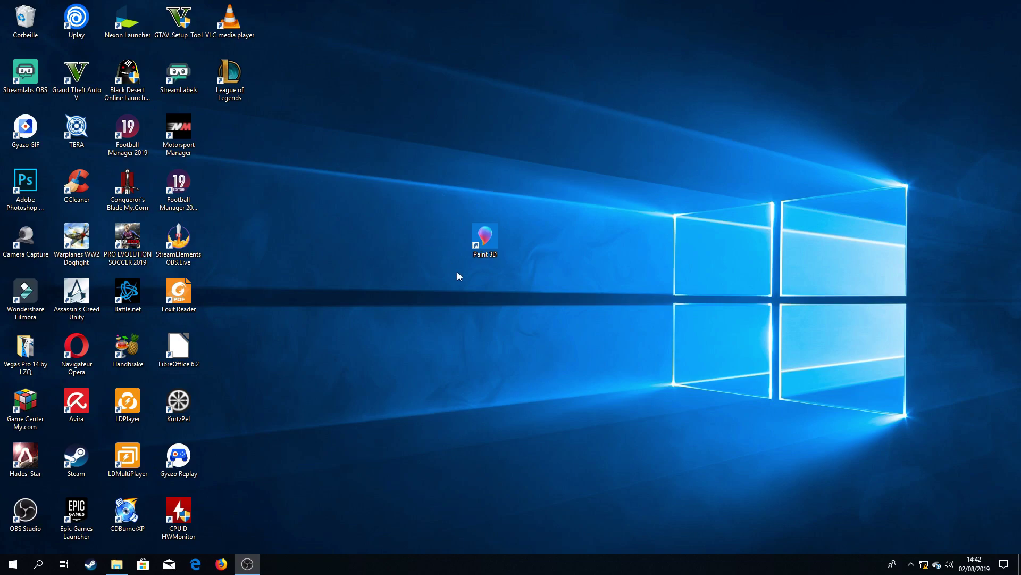
# Open Paint 3D and bring the cartoon portrait image file onto the blank canvas.
pyautogui.moveTo(433, 225); pyautogui.dragTo(455, 282)
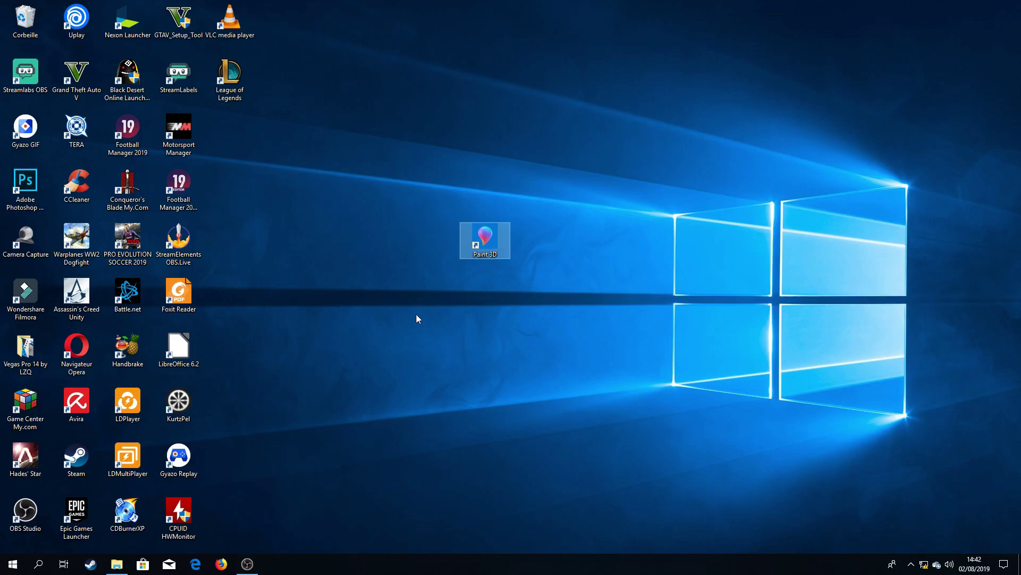
pyautogui.doubleClick(485, 234)
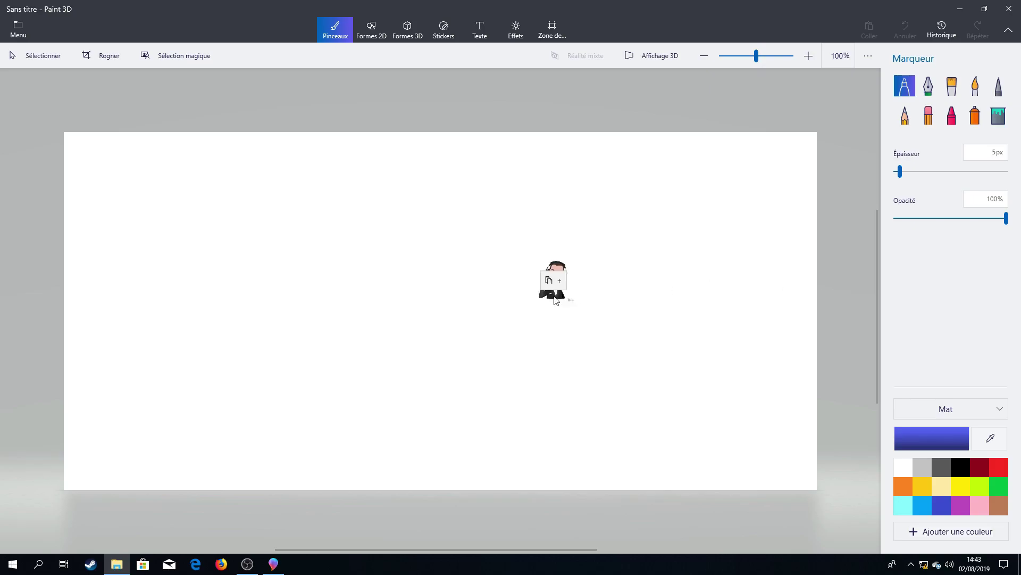
pyautogui.moveTo(547, 278); pyautogui.dragTo(416, 295)
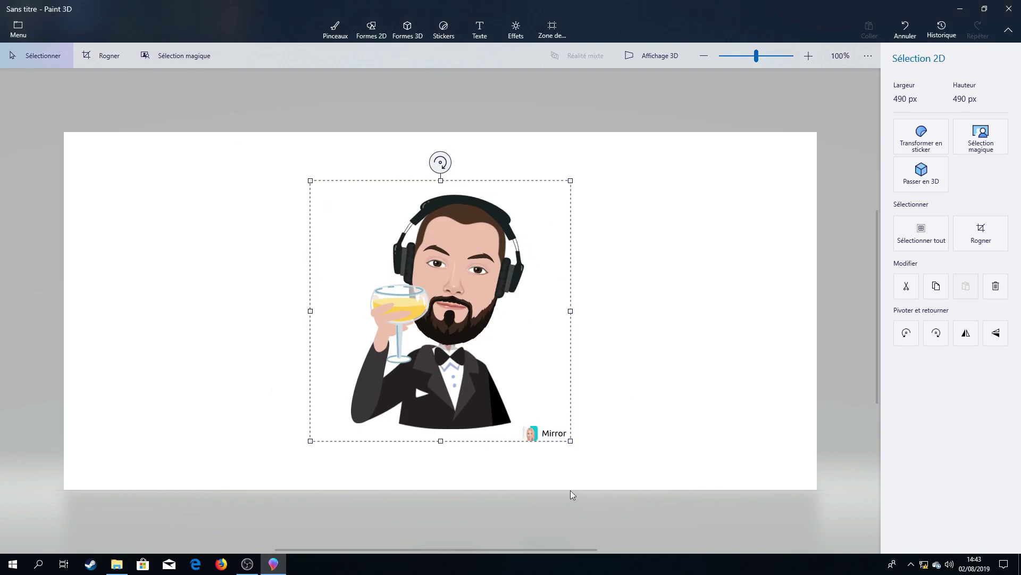
# Run Magic select on the portrait and add the white shirt and the upper part of the glass to the cutout.
pyautogui.click(181, 58)
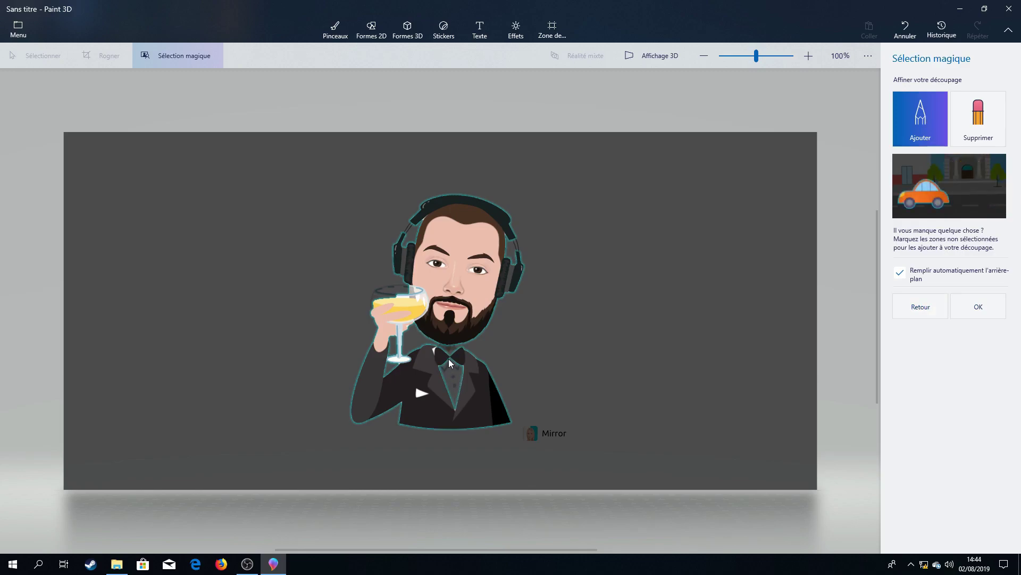
pyautogui.moveTo(449, 360); pyautogui.dragTo(456, 396)
pyautogui.moveTo(386, 293); pyautogui.dragTo(384, 293)
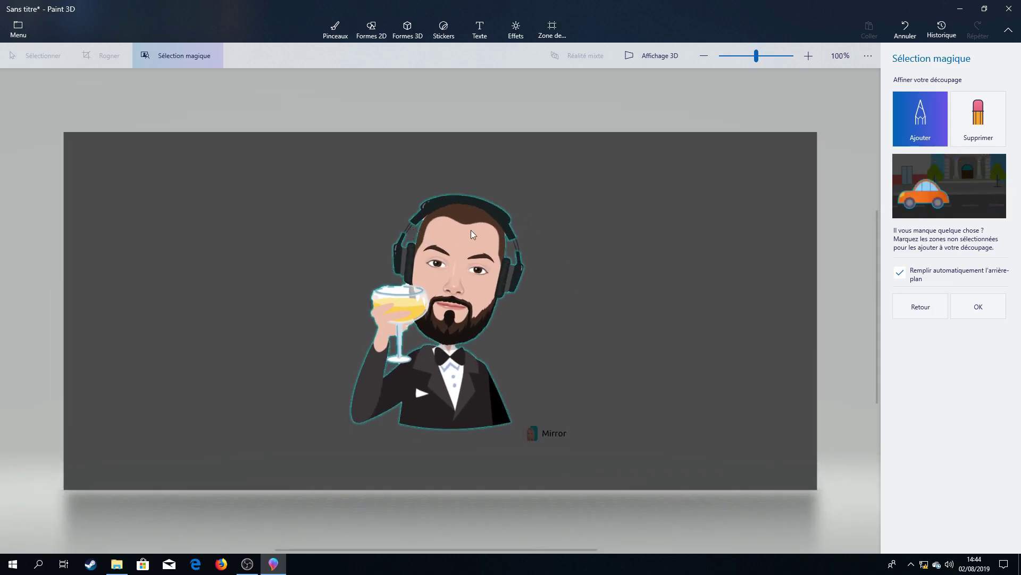
# Add the thin headphone arms on both sides and the missing edge of the hand holding the glass to the cutout.
pyautogui.scroll(1, 402, 314)
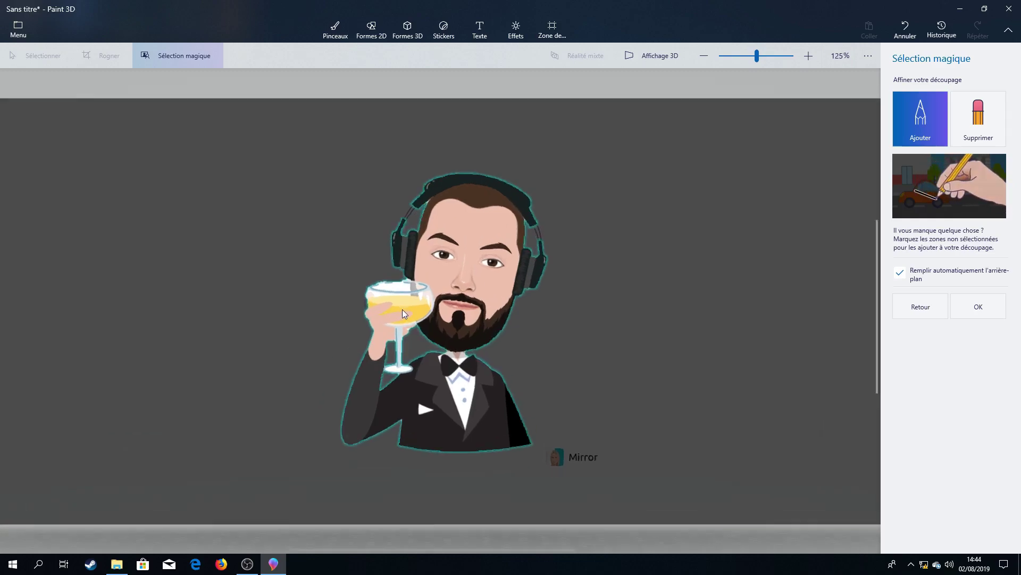
pyautogui.scroll(3, 408, 268)
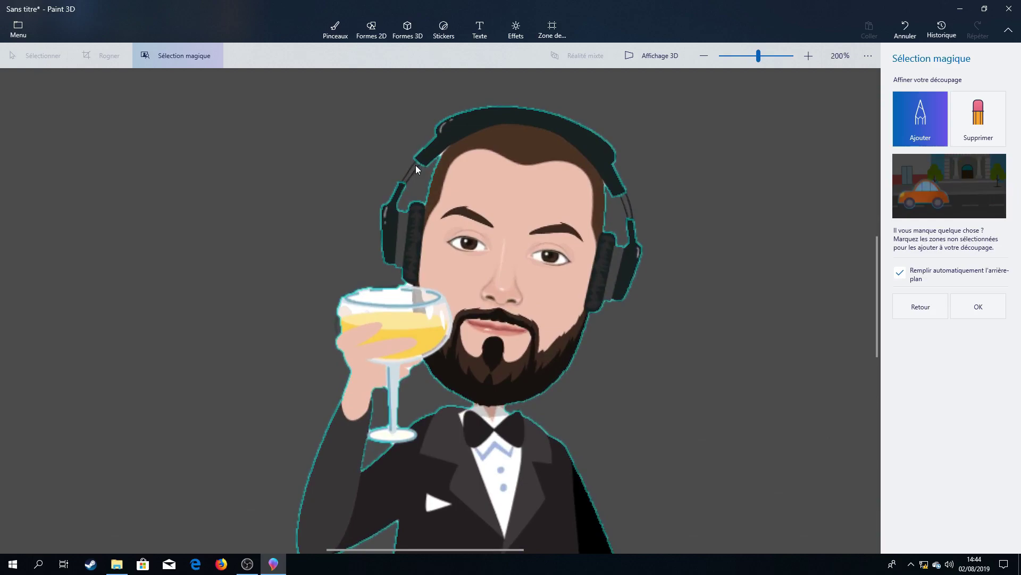
pyautogui.moveTo(416, 165); pyautogui.dragTo(406, 177)
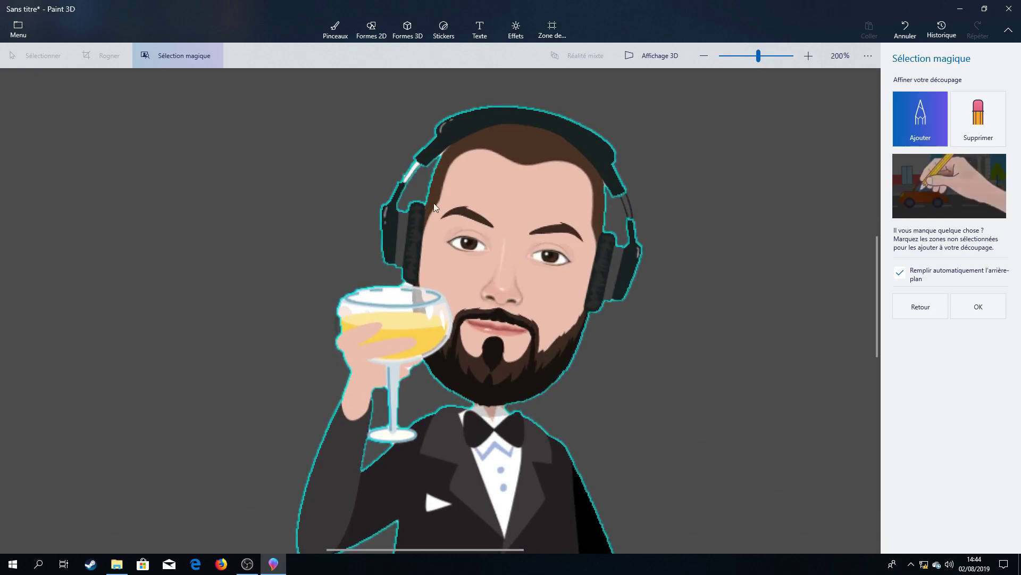
pyautogui.click(625, 200)
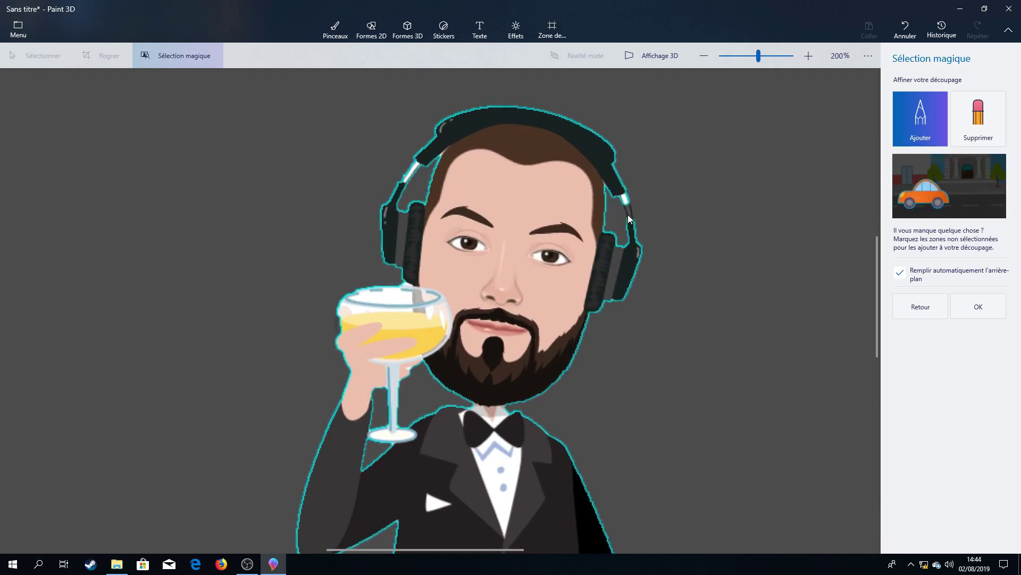
pyautogui.click(628, 215)
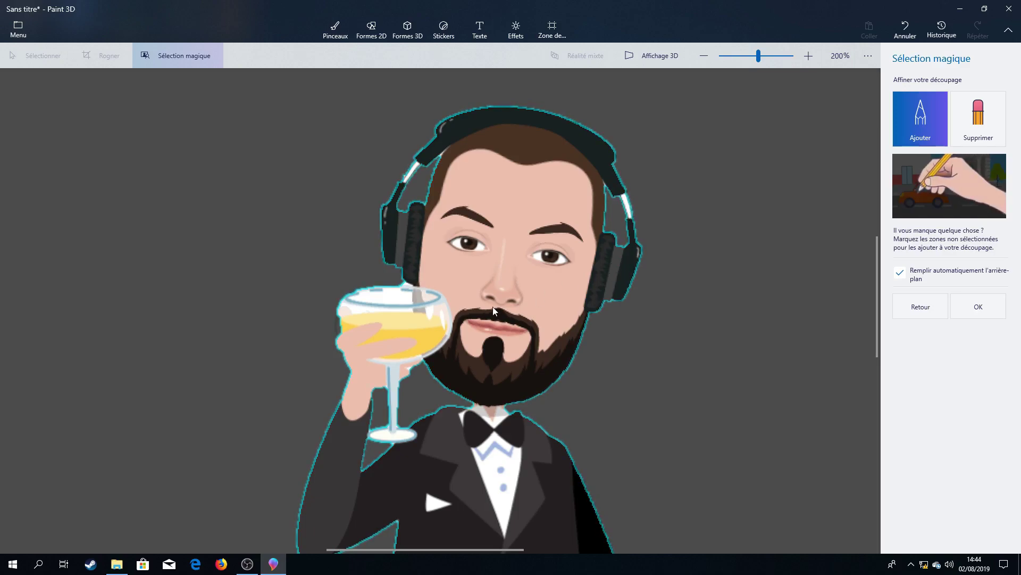
pyautogui.click(340, 328)
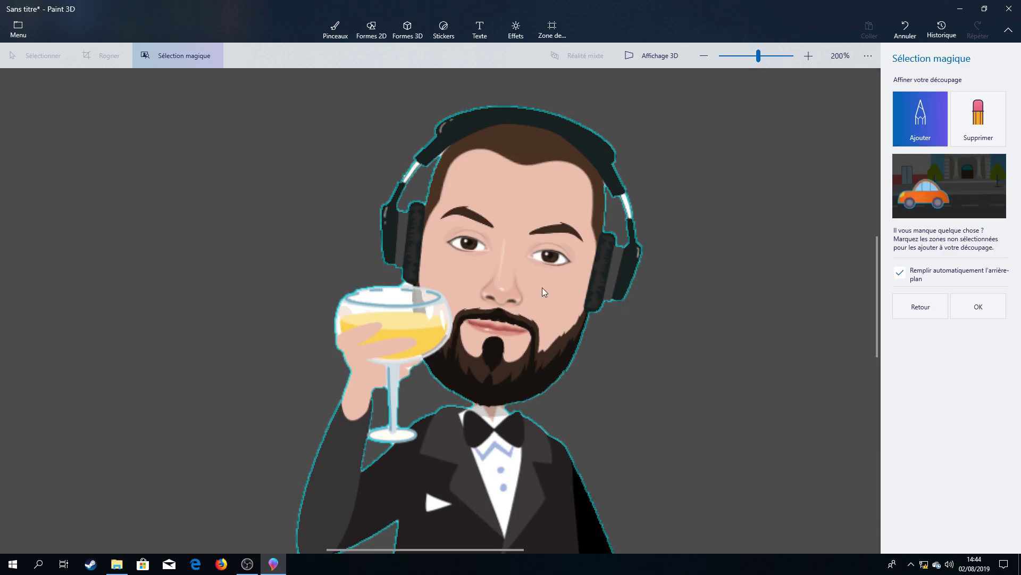
pyautogui.scroll(-2, 573, 435)
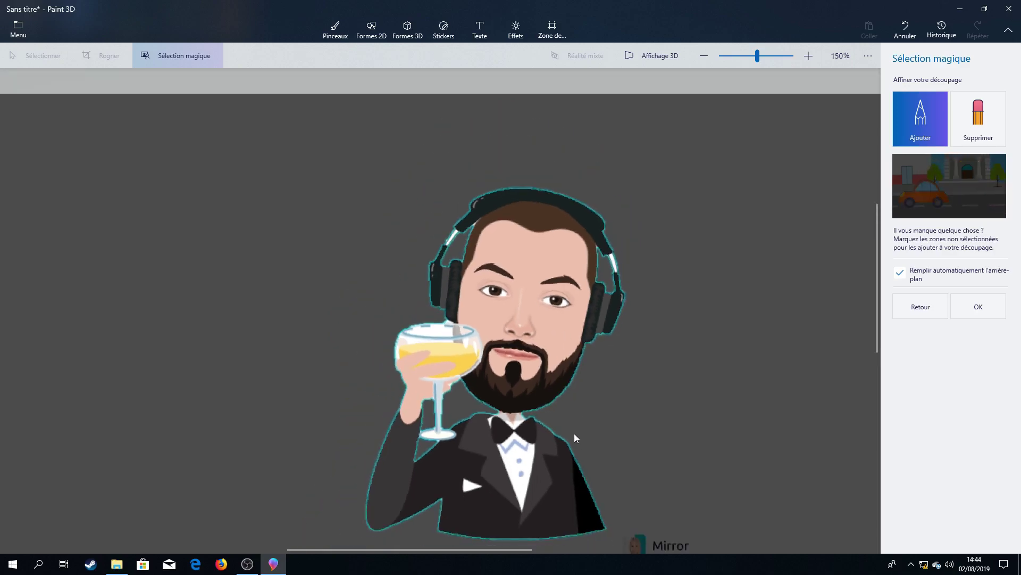
pyautogui.scroll(-2, 577, 426)
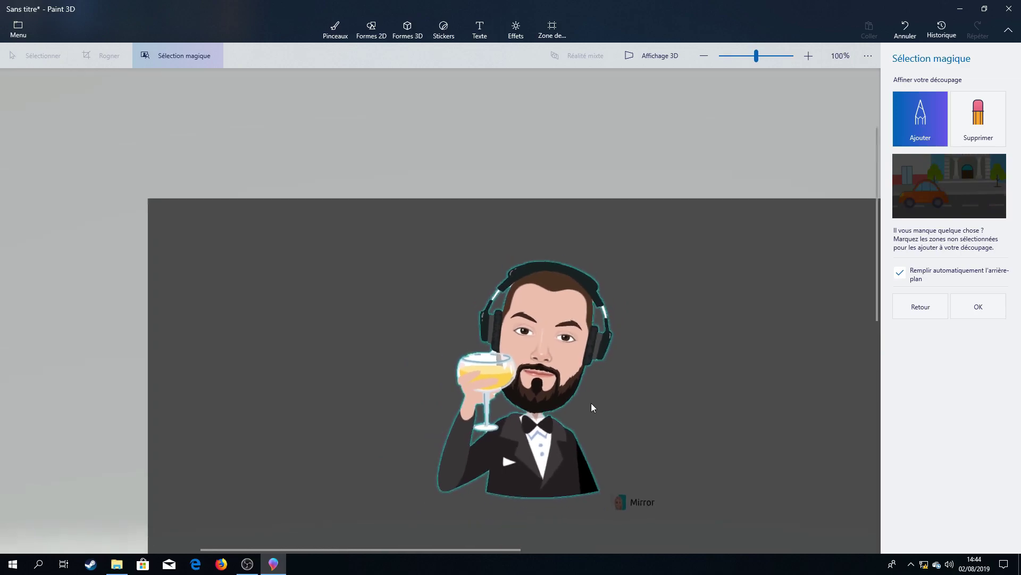
pyautogui.moveTo(651, 399); pyautogui.dragTo(610, 364)
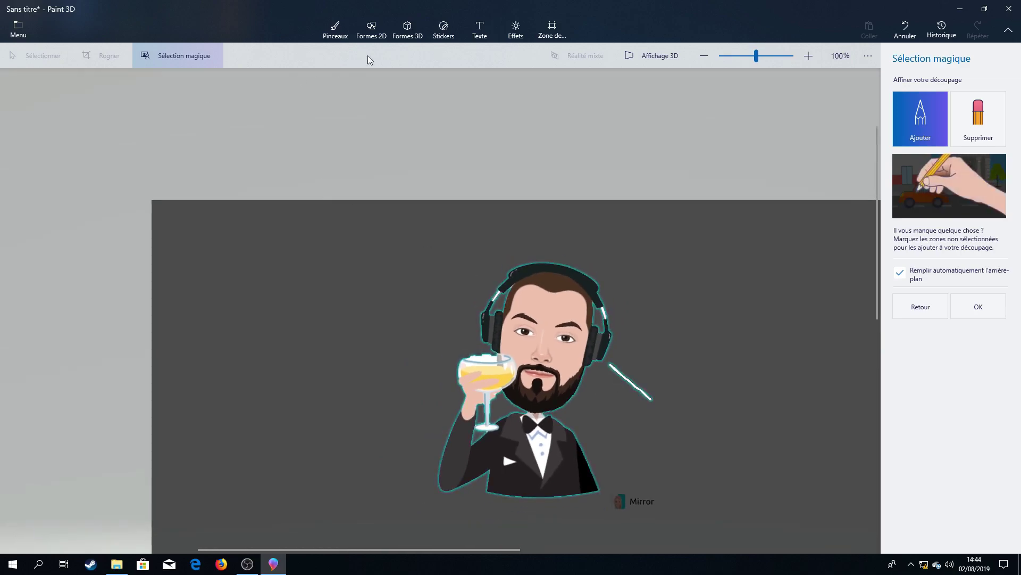
pyautogui.click(901, 31)
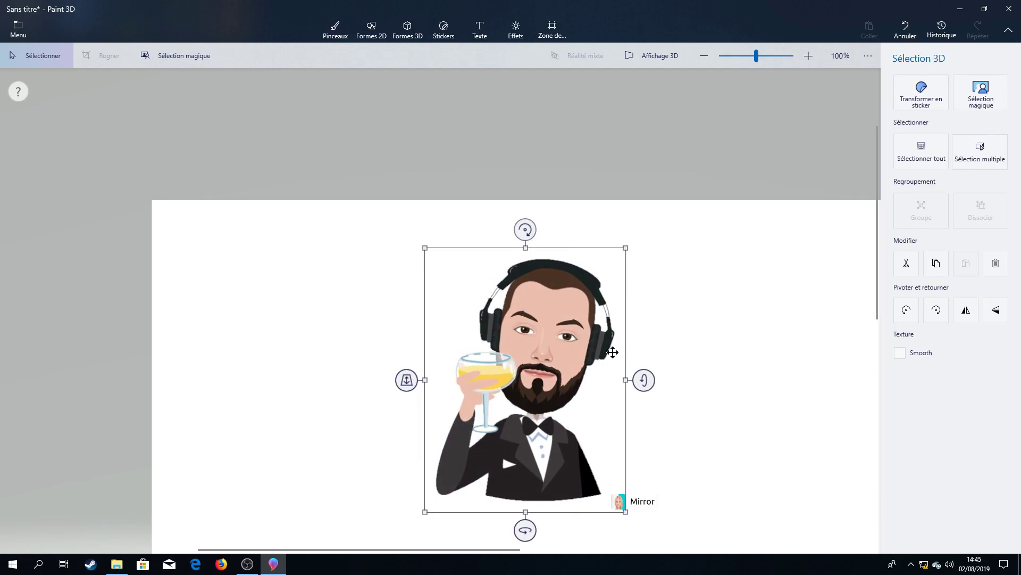
# Turn the cutout portrait into a sticker and start a new project without saving the current one.
pyautogui.click(926, 98)
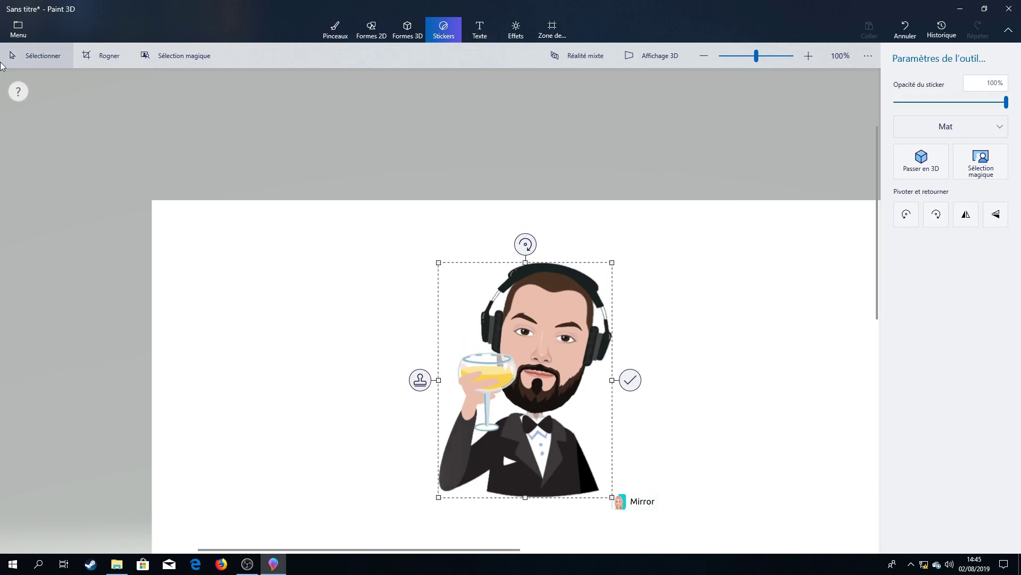
pyautogui.click(9, 21)
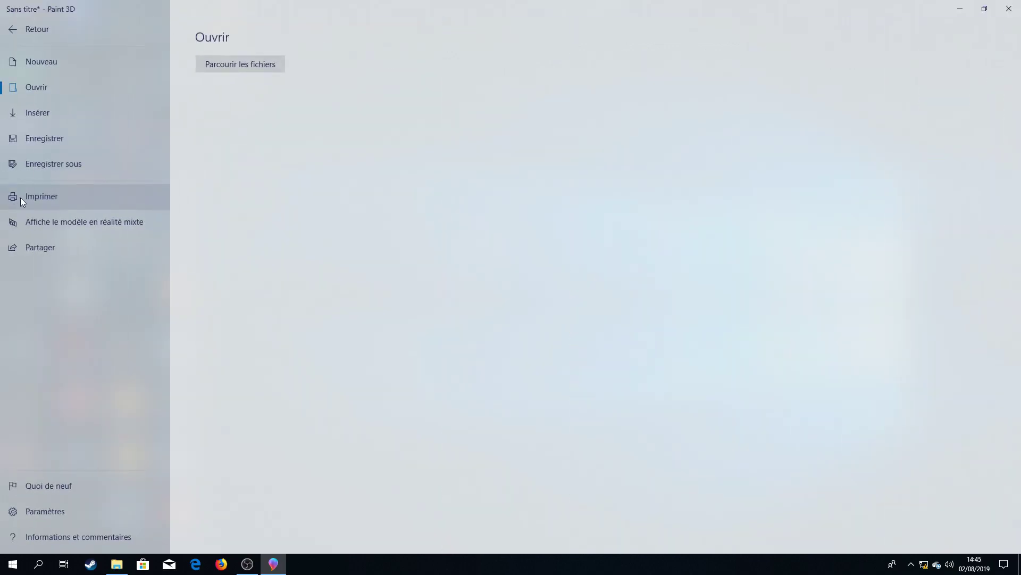
pyautogui.click(56, 67)
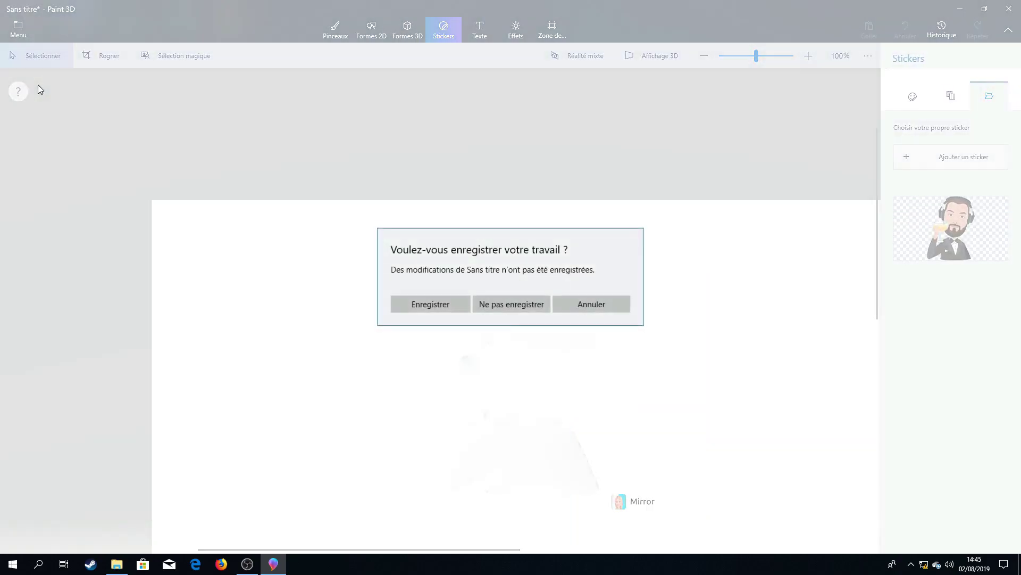
pyautogui.click(509, 308)
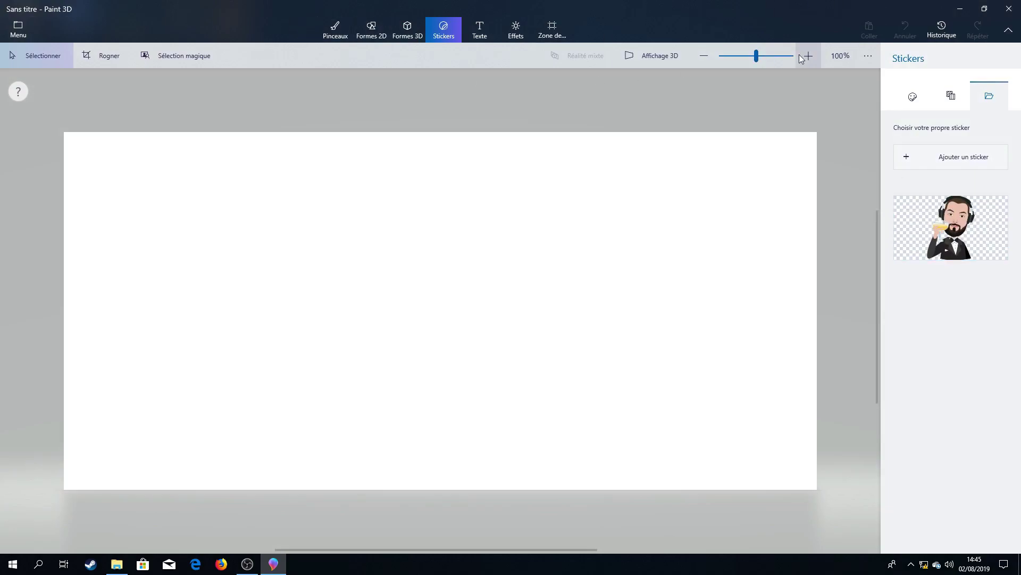
# Make the canvas transparent and place the custom portrait sticker on it.
pyautogui.click(552, 29)
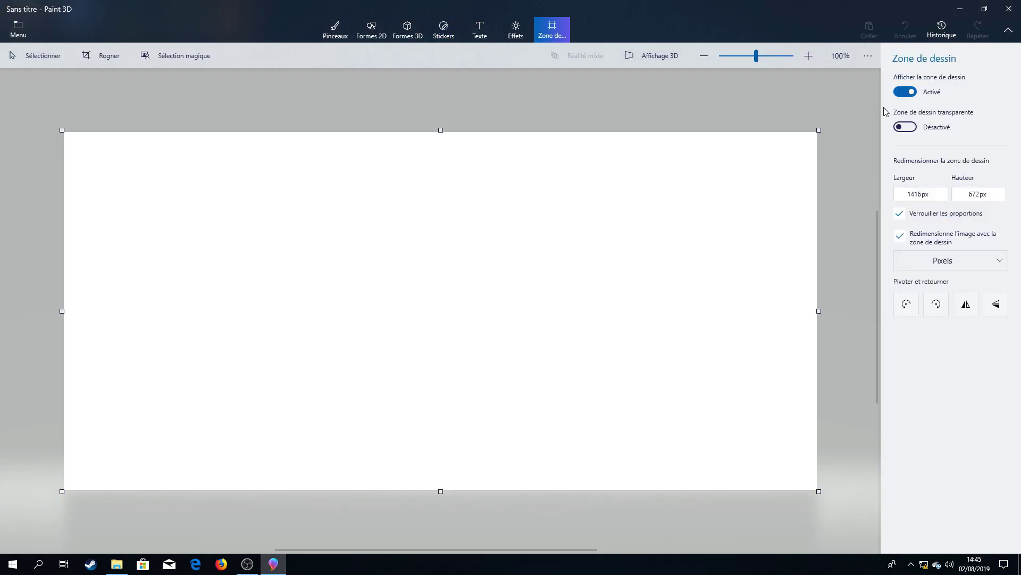
pyautogui.click(906, 128)
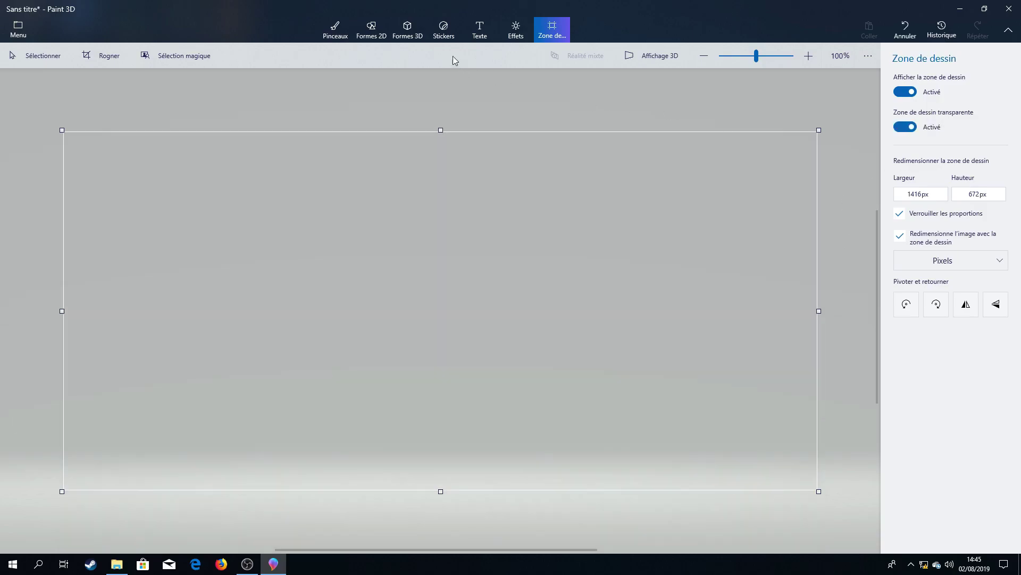
pyautogui.click(442, 31)
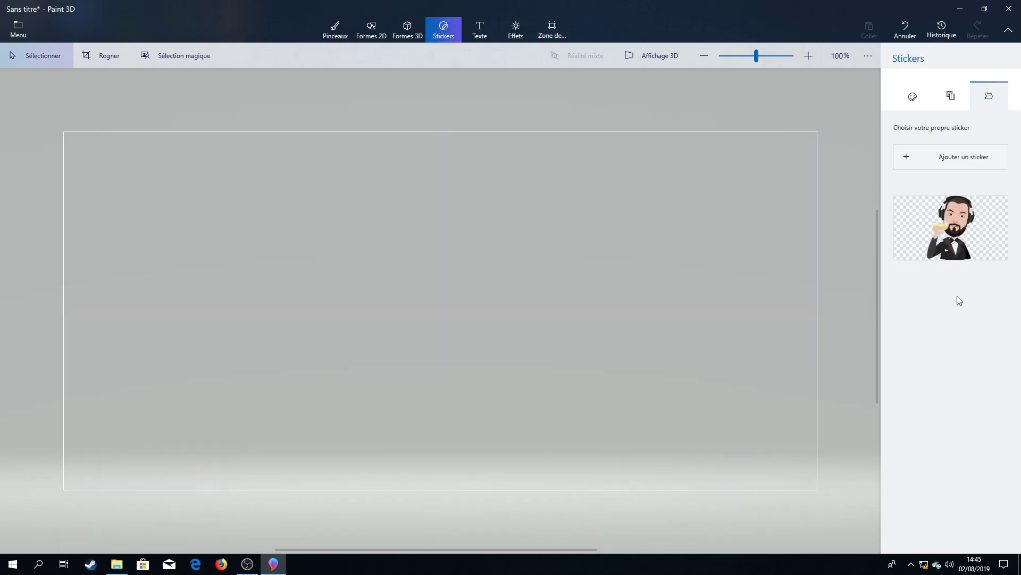
pyautogui.click(965, 239)
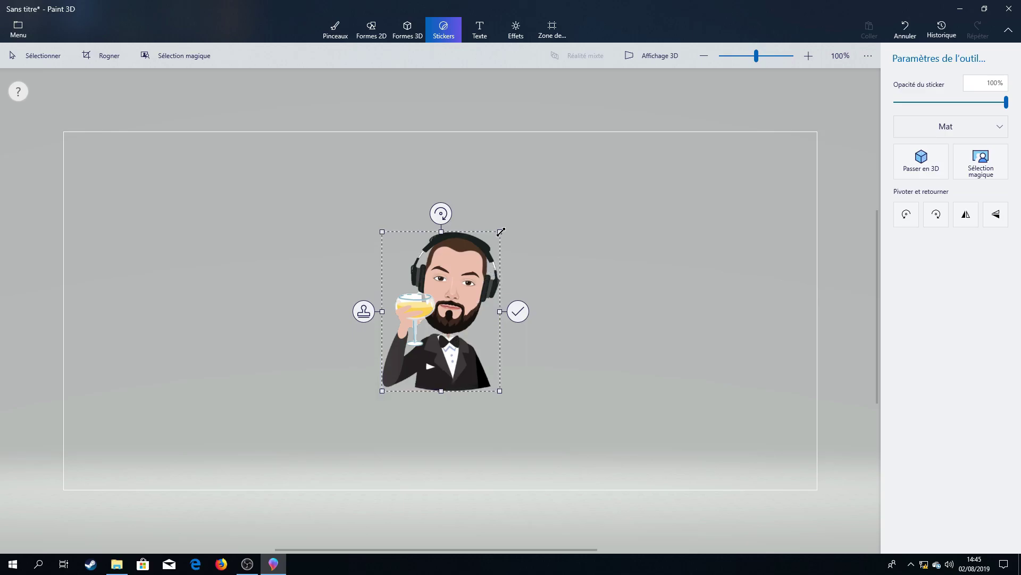
# Enlarge the portrait sticker to fill most of the canvas height and commit it to the canvas.
pyautogui.moveTo(501, 232); pyautogui.dragTo(588, 172)
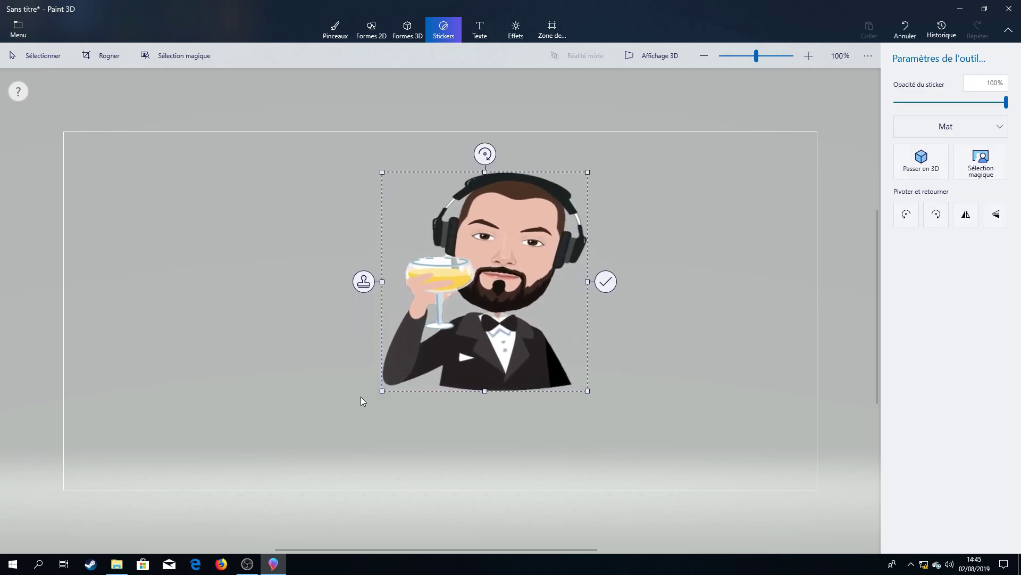
pyautogui.moveTo(382, 391); pyautogui.dragTo(319, 472)
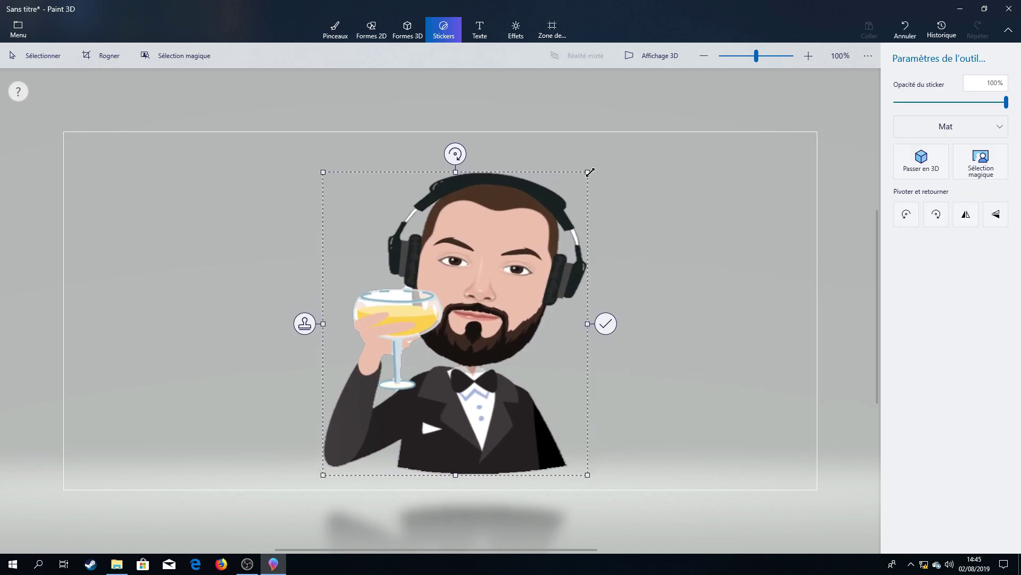
pyautogui.moveTo(590, 172); pyautogui.dragTo(559, 190)
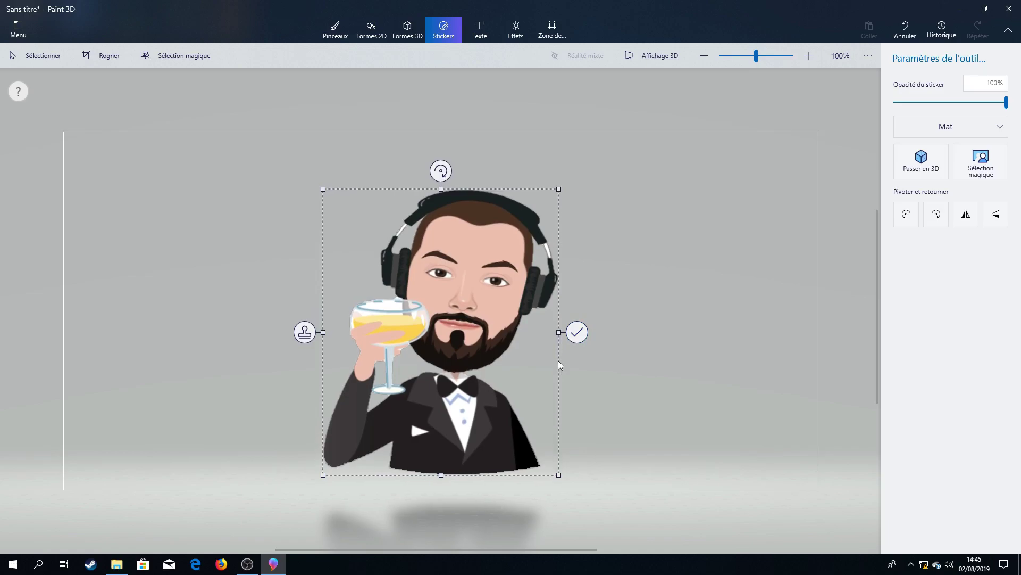
pyautogui.click(731, 313)
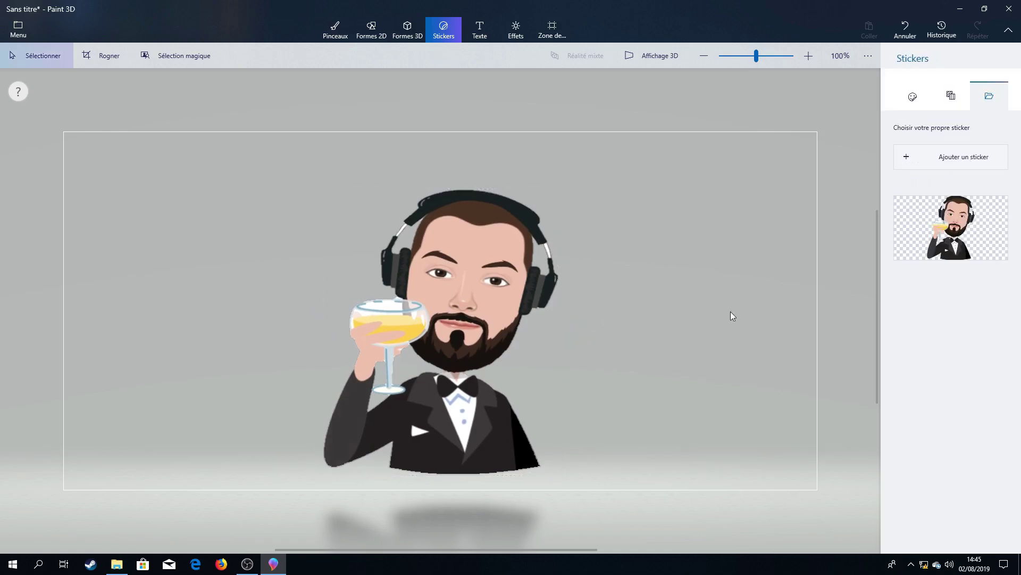
# Crop the canvas closely around the portrait to a custom frame of about 546 × 587 px.
pyautogui.click(108, 47)
pyautogui.moveTo(64, 131); pyautogui.dragTo(286, 168)
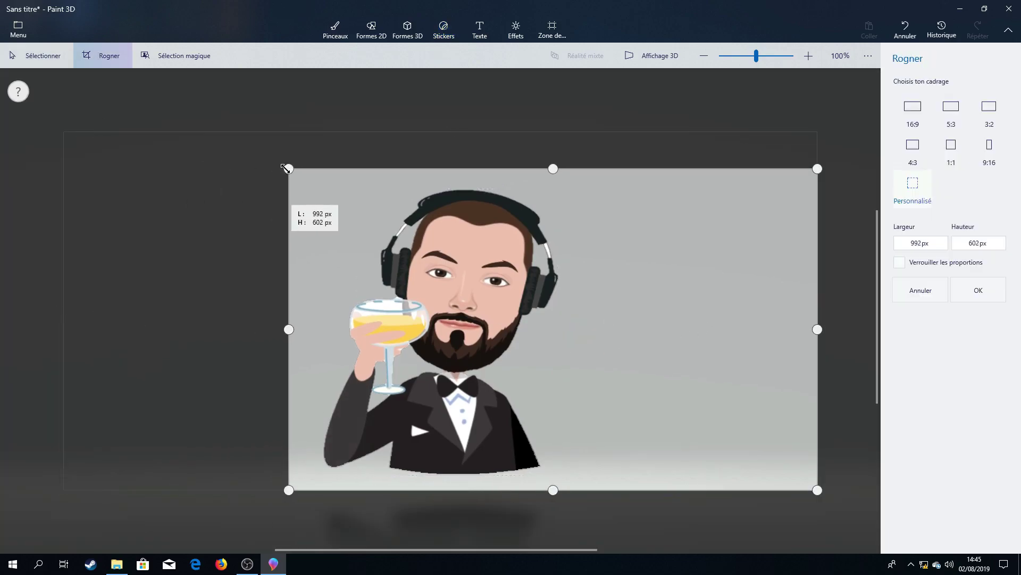
pyautogui.moveTo(814, 172); pyautogui.dragTo(609, 180)
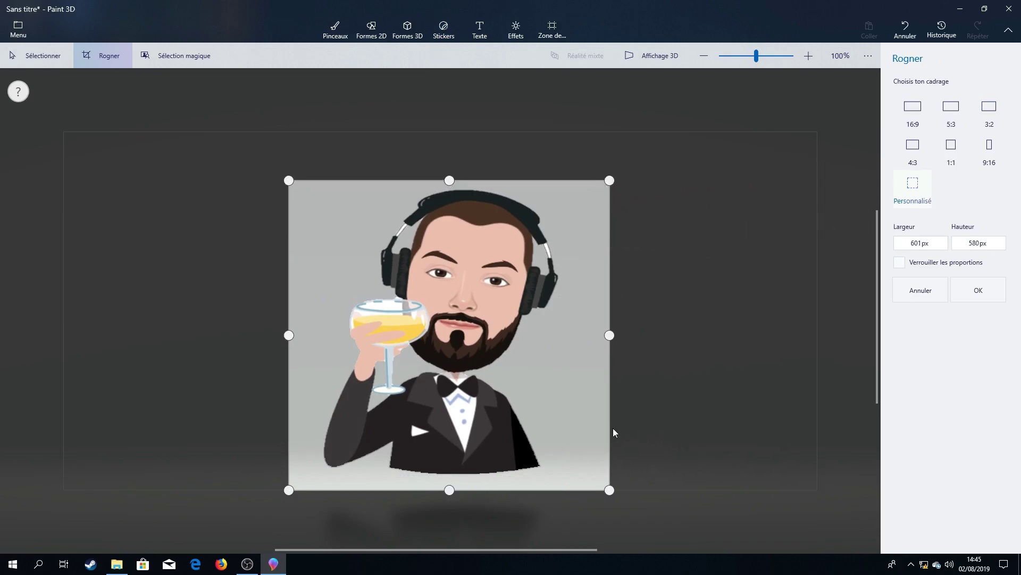
pyautogui.moveTo(609, 338); pyautogui.dragTo(598, 338)
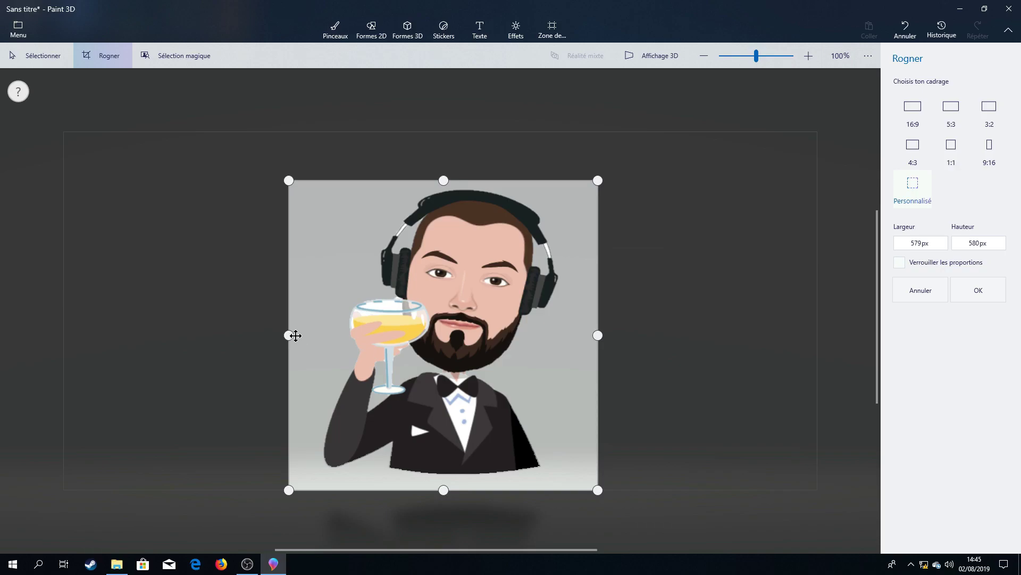
pyautogui.moveTo(295, 335); pyautogui.dragTo(307, 335)
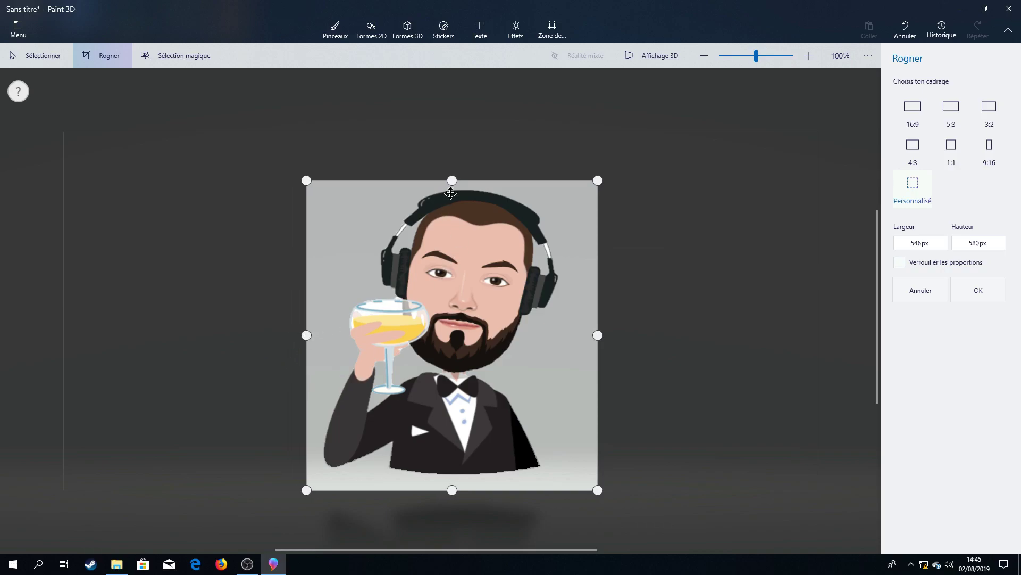
pyautogui.moveTo(452, 182); pyautogui.dragTo(451, 178)
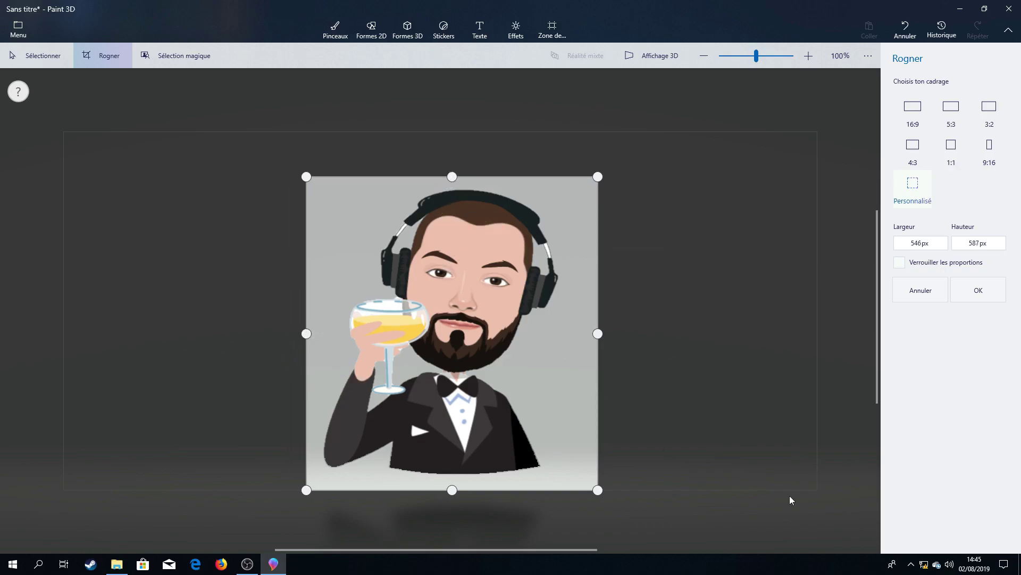
pyautogui.click(978, 291)
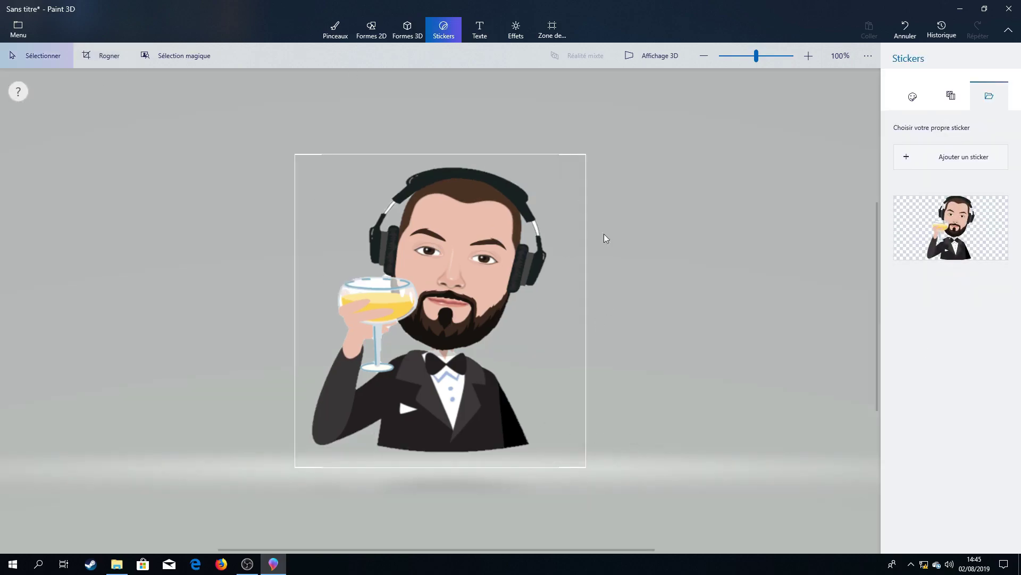
# Save the cropped portrait as a 2D PNG image named "tuto yt paint" on the desktop (Bureau).
pyautogui.click(30, 30)
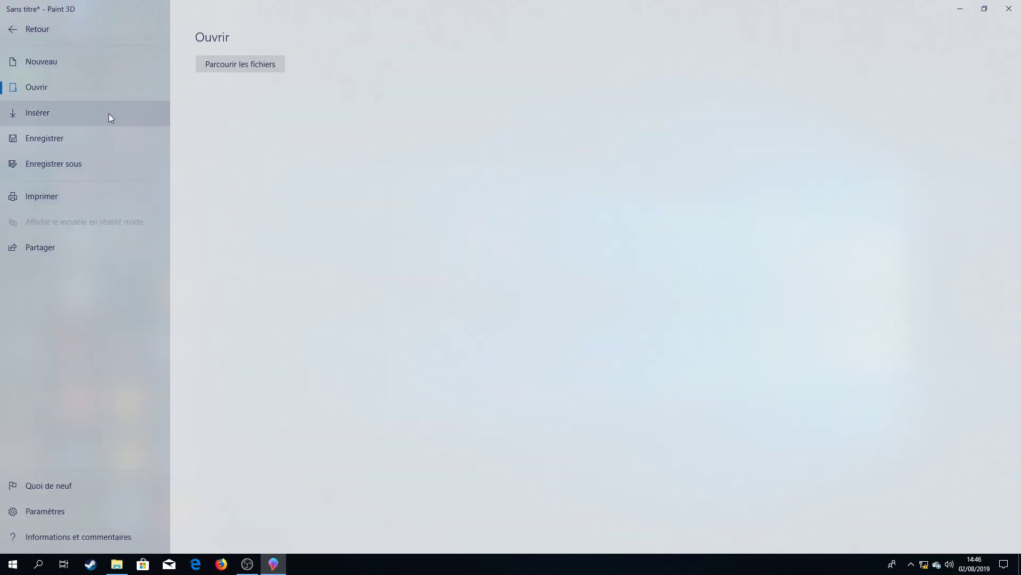
pyautogui.click(72, 165)
pyautogui.click(232, 104)
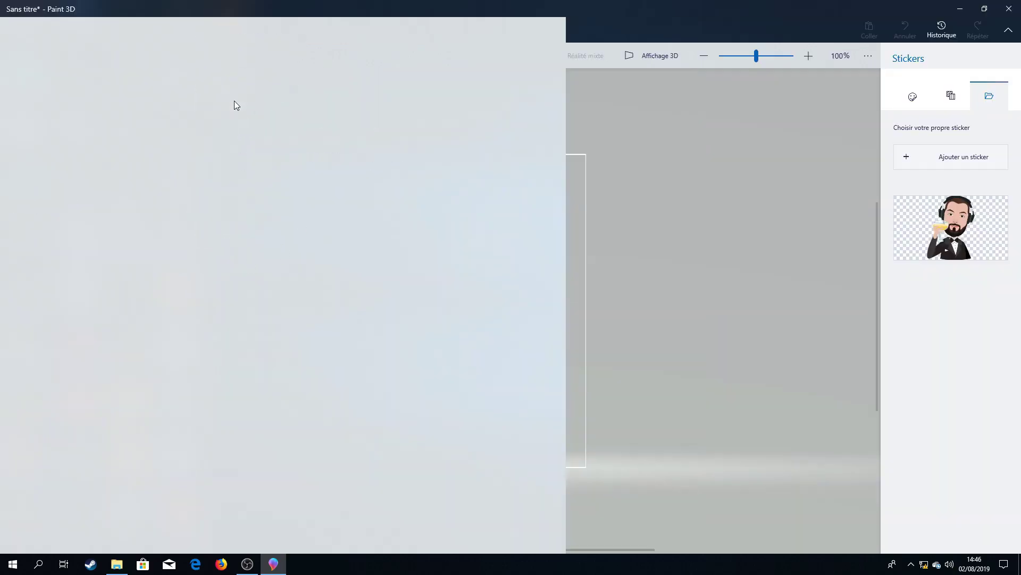
pyautogui.scroll(6, 38, 82)
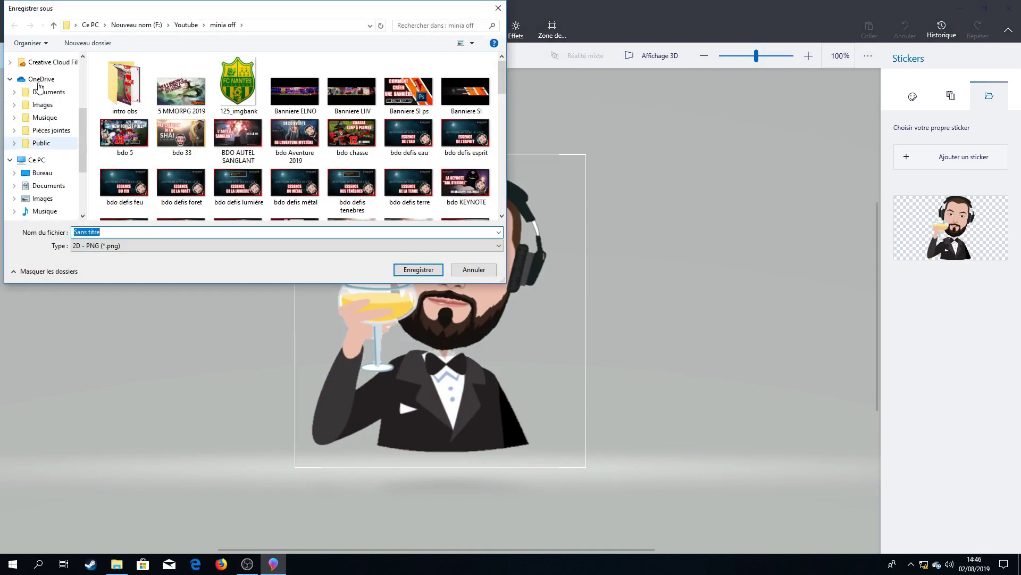
pyautogui.click(43, 79)
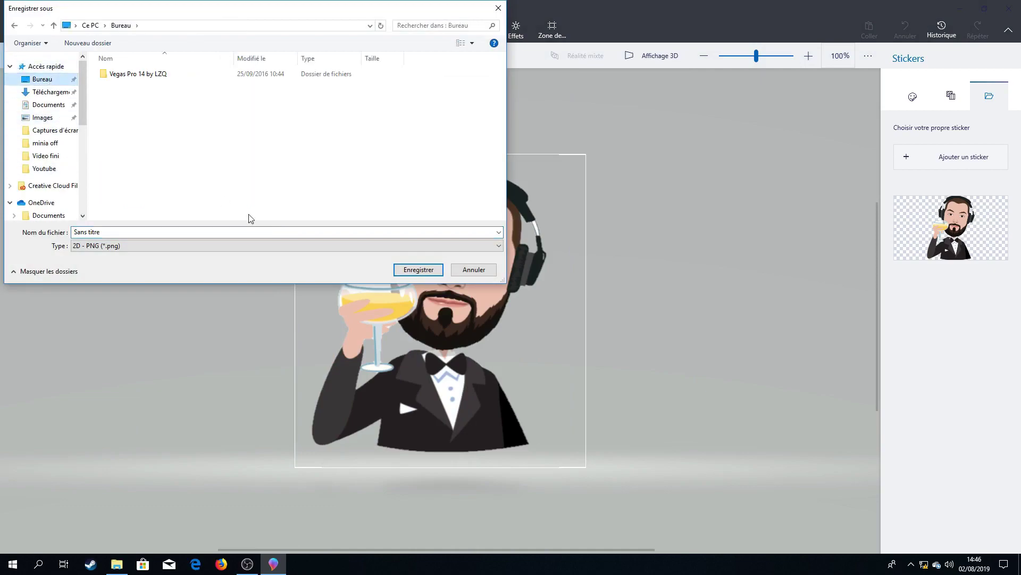
pyautogui.click(138, 230)
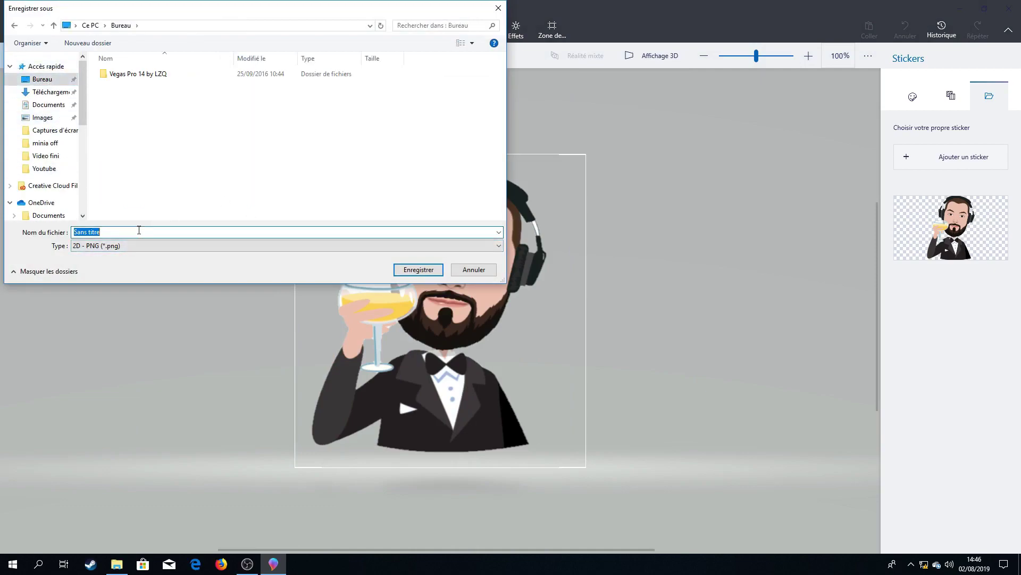
pyautogui.write('tuto yt paint')
pyautogui.click(423, 269)
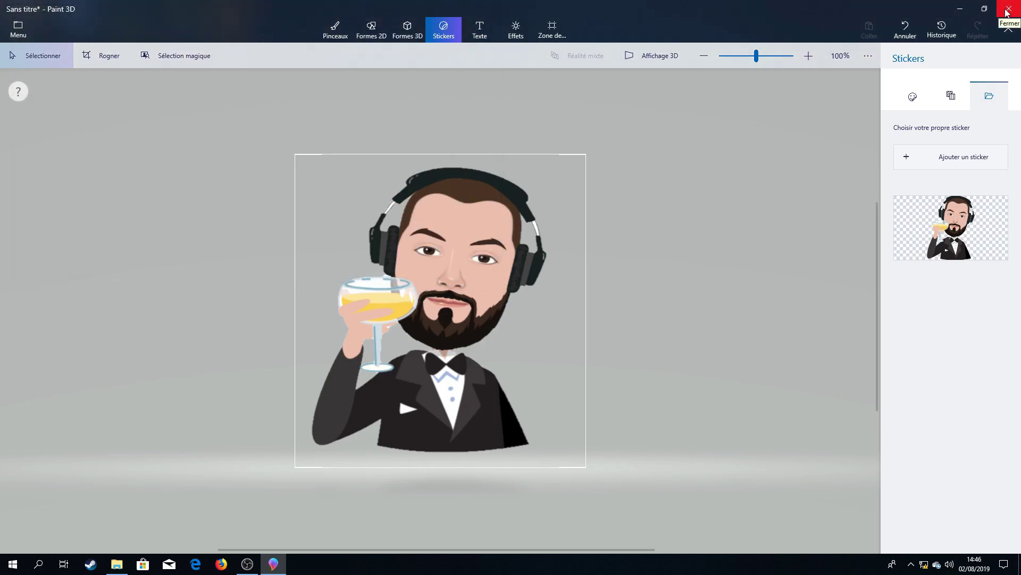
# Close Paint 3D without saving the project and move the "tuto yt paint" file to an empty area of the desktop.
pyautogui.click(1007, 12)
pyautogui.click(531, 302)
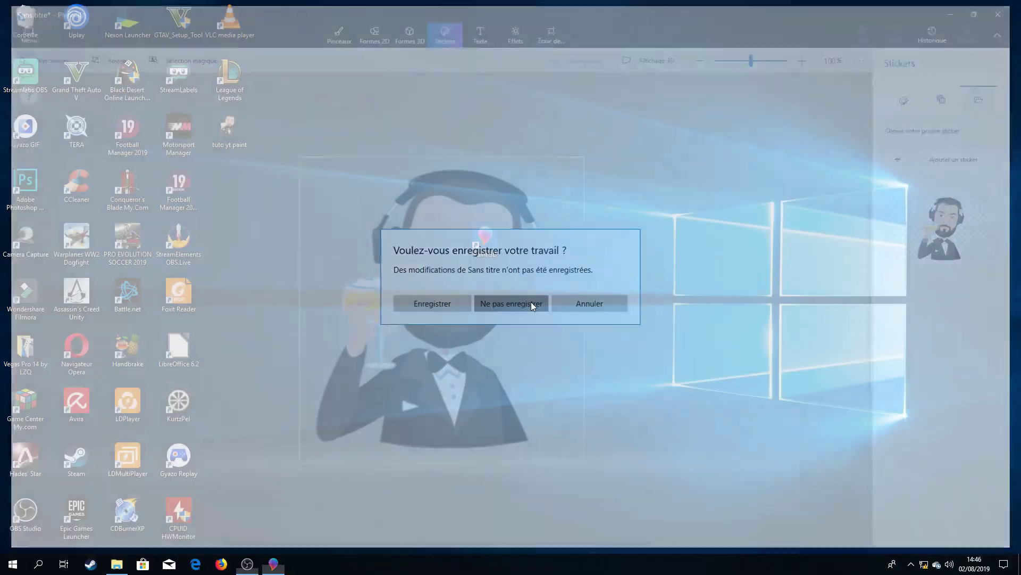
pyautogui.moveTo(228, 128)
pyautogui.mouseDown()
pyautogui.moveTo(622, 224)
pyautogui.moveTo(638, 238)
pyautogui.mouseUp()
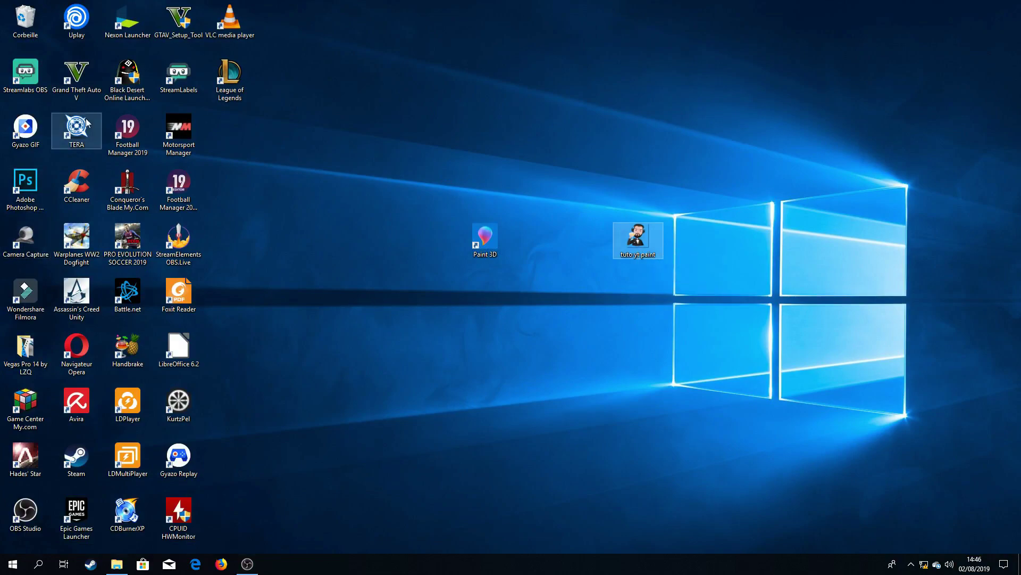
# Switch to Adobe Photoshop and create a new document from the recent custom 1920 x 1080 px, 72 ppi preset.
pyautogui.click(23, 186)
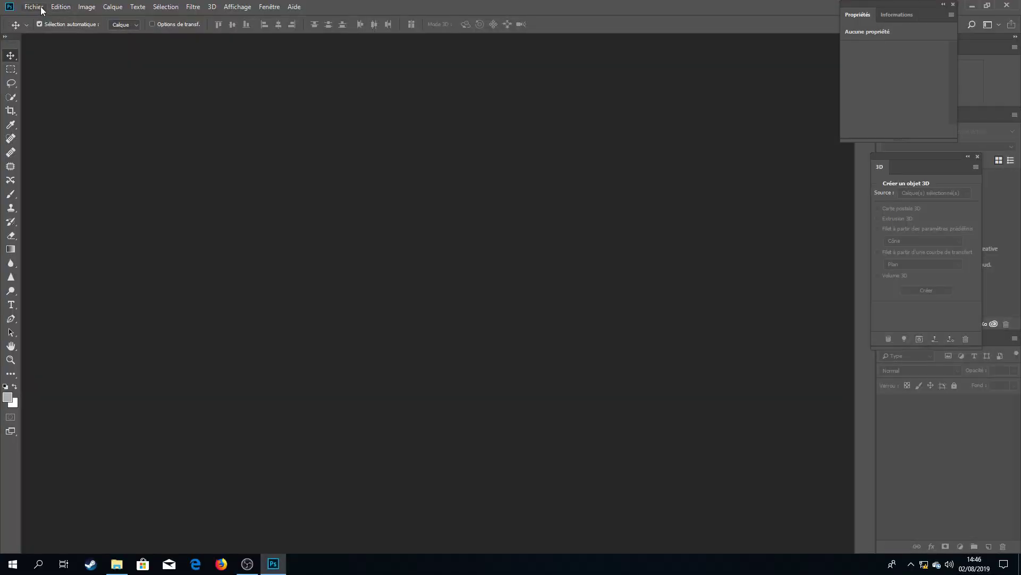
pyautogui.click(33, 7)
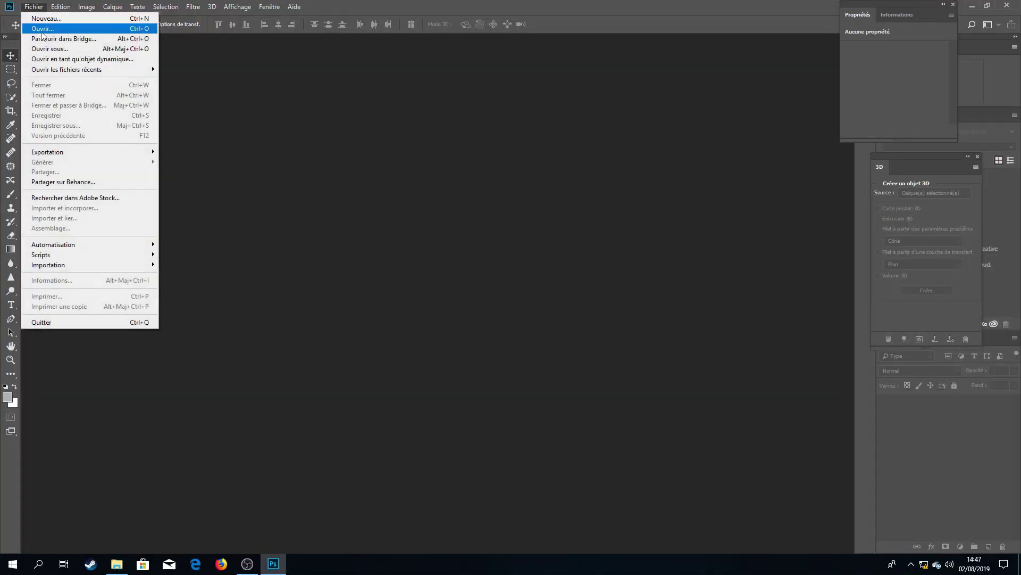
pyautogui.click(51, 21)
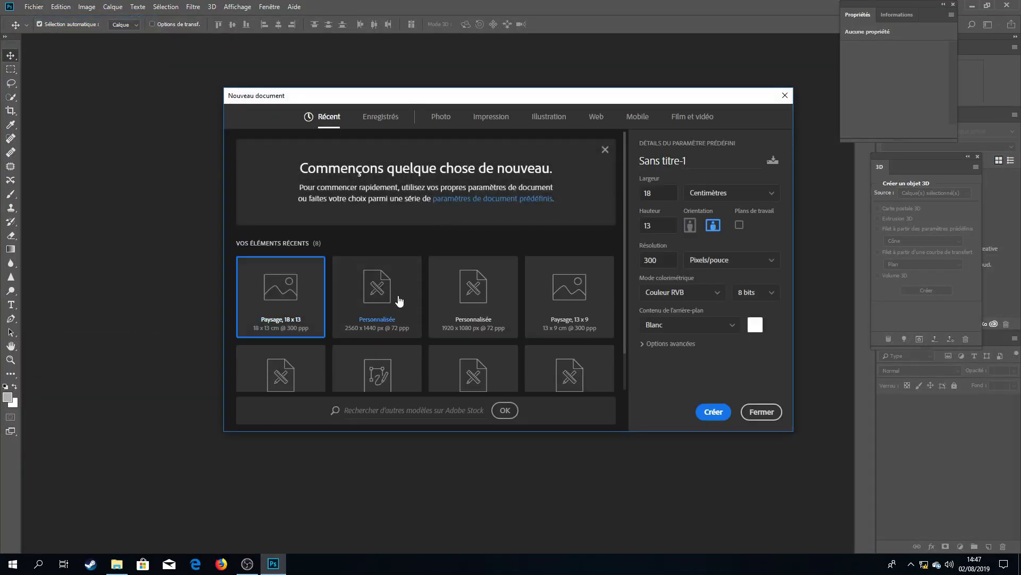
pyautogui.click(477, 303)
pyautogui.doubleClick(477, 303)
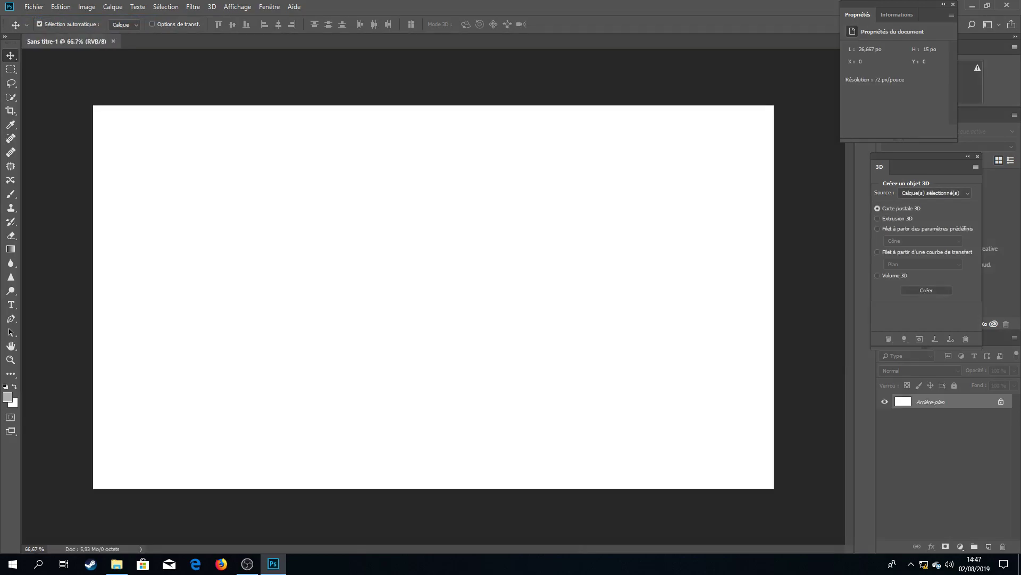
# Place the image TERA_ScreenShot_20190304_214922 in the document and scale it to about 136% so it covers the whole canvas.
pyautogui.press('super+e')
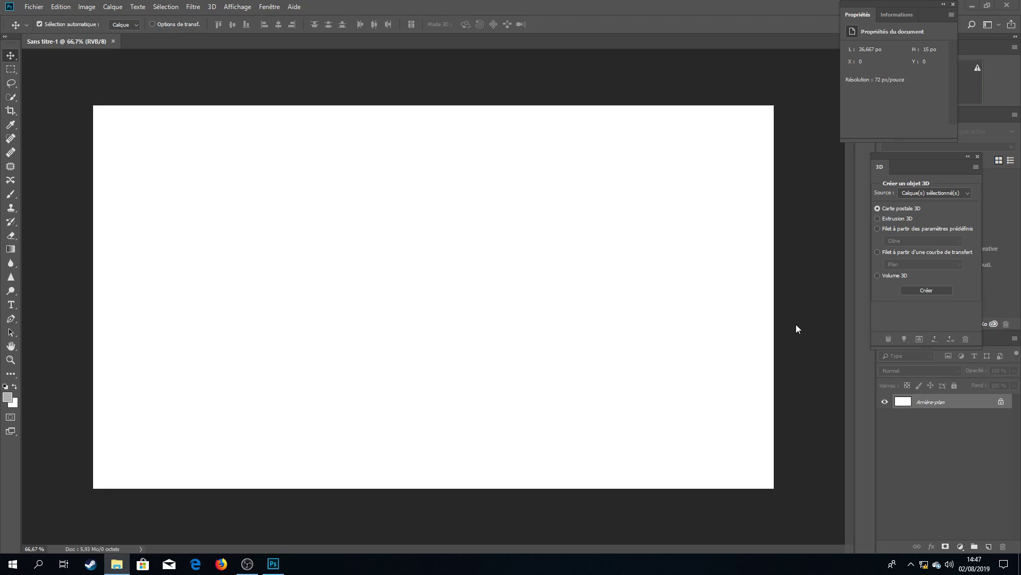
pyautogui.moveTo(797, 325); pyautogui.dragTo(502, 426)
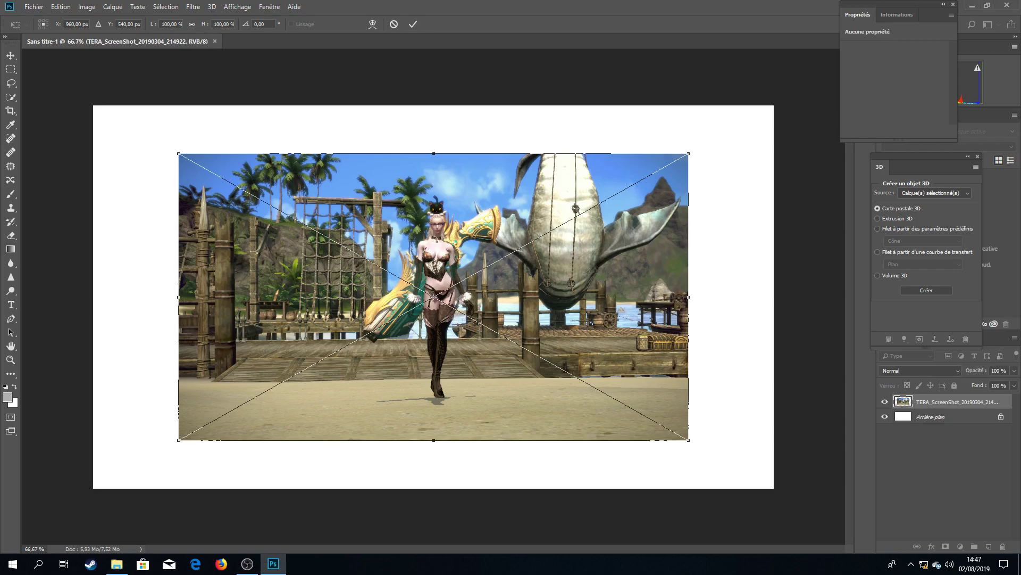
pyautogui.moveTo(686, 154); pyautogui.dragTo(783, 100)
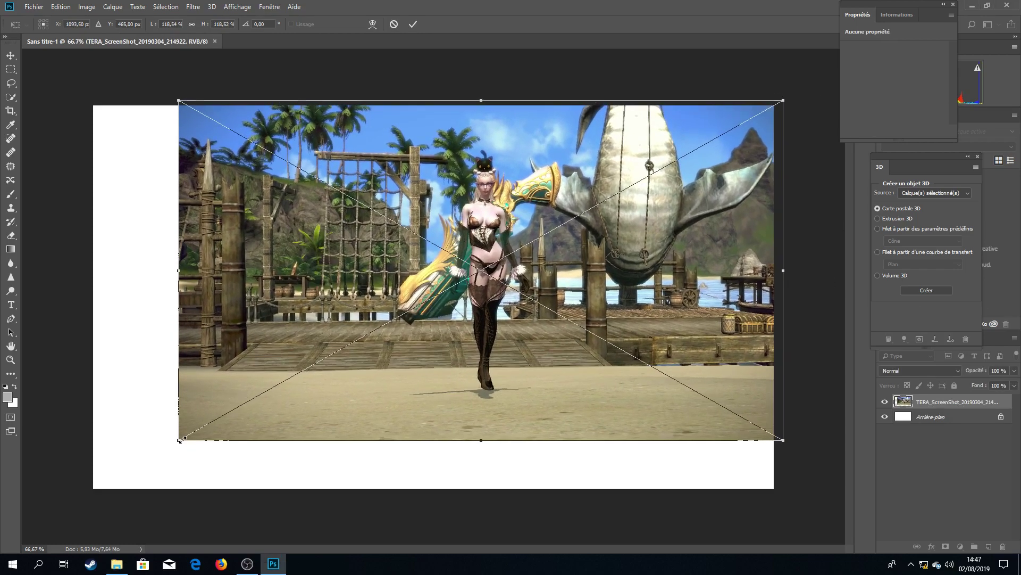
pyautogui.moveTo(179, 440); pyautogui.dragTo(84, 485)
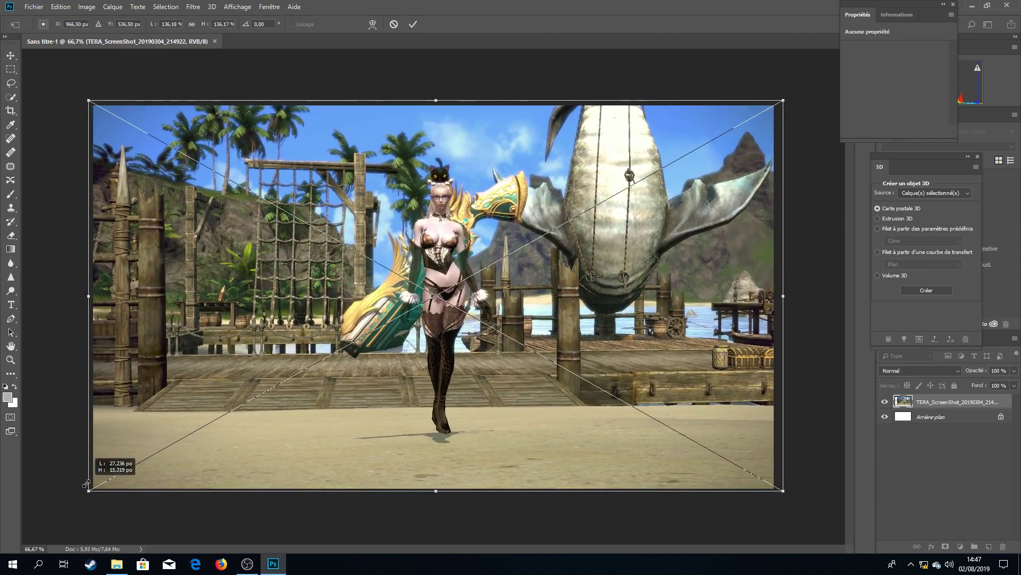
pyautogui.press('Return')
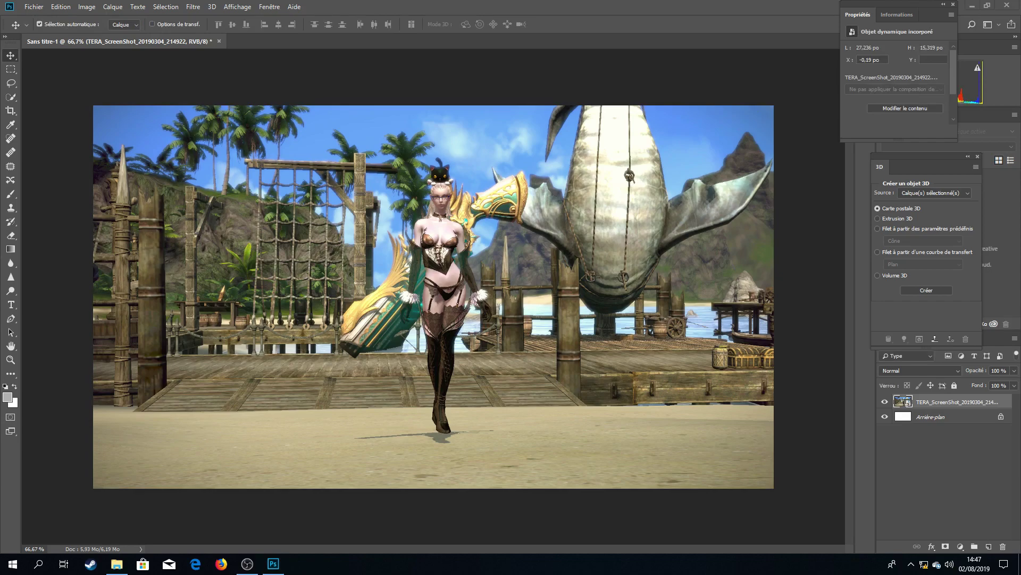
# Place the "tuto yt paint" portrait over the screenshot, scale it to about 189% and position it in the image's lower-right corner.
pyautogui.moveTo(885, 383)
pyautogui.mouseDown()
pyautogui.moveTo(826, 370)
pyautogui.moveTo(617, 393)
pyautogui.mouseUp()
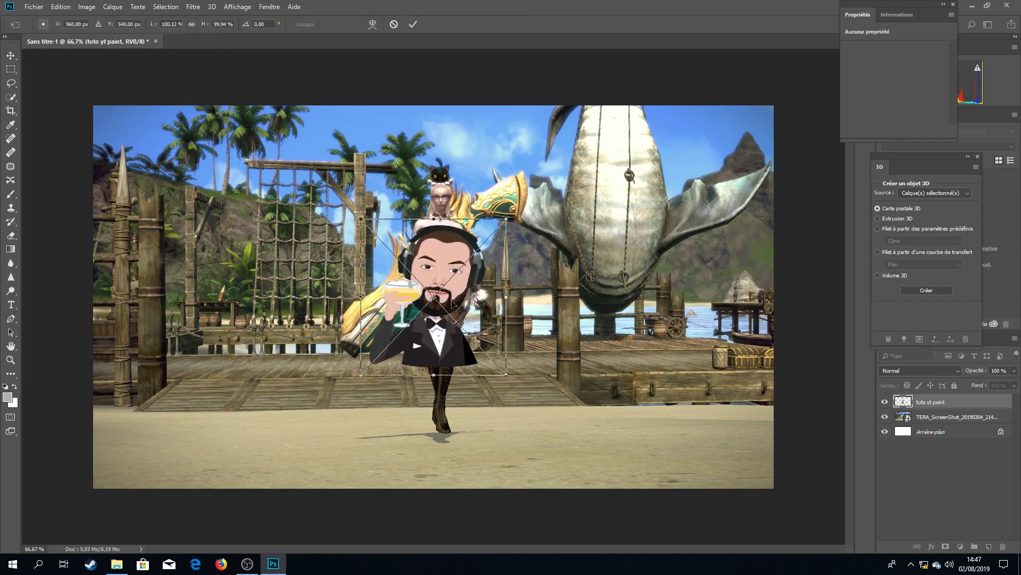
pyautogui.moveTo(434, 297)
pyautogui.mouseDown()
pyautogui.moveTo(459, 321)
pyautogui.moveTo(632, 397)
pyautogui.moveTo(654, 430)
pyautogui.mouseUp()
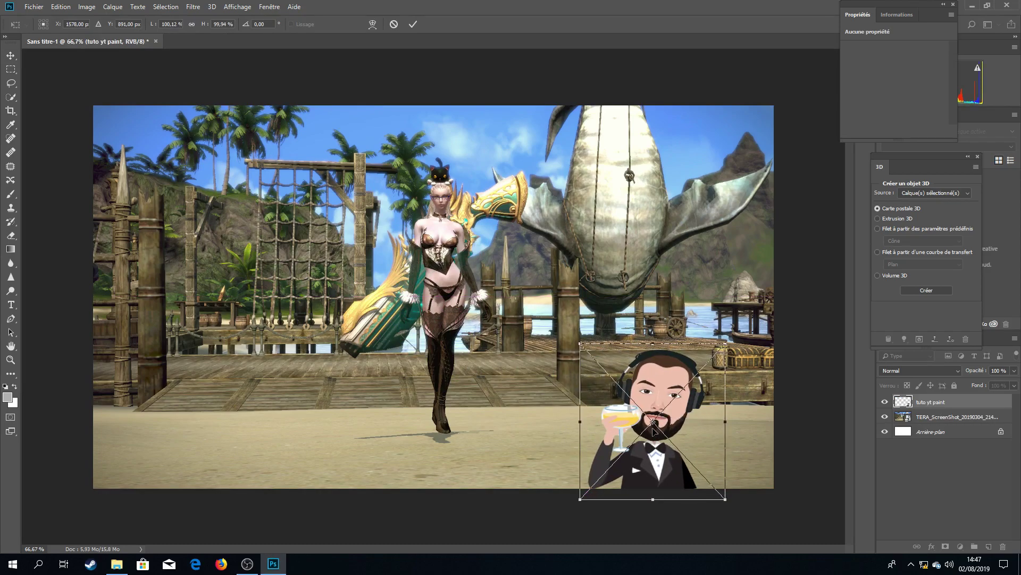
pyautogui.moveTo(579, 342); pyautogui.dragTo(452, 204)
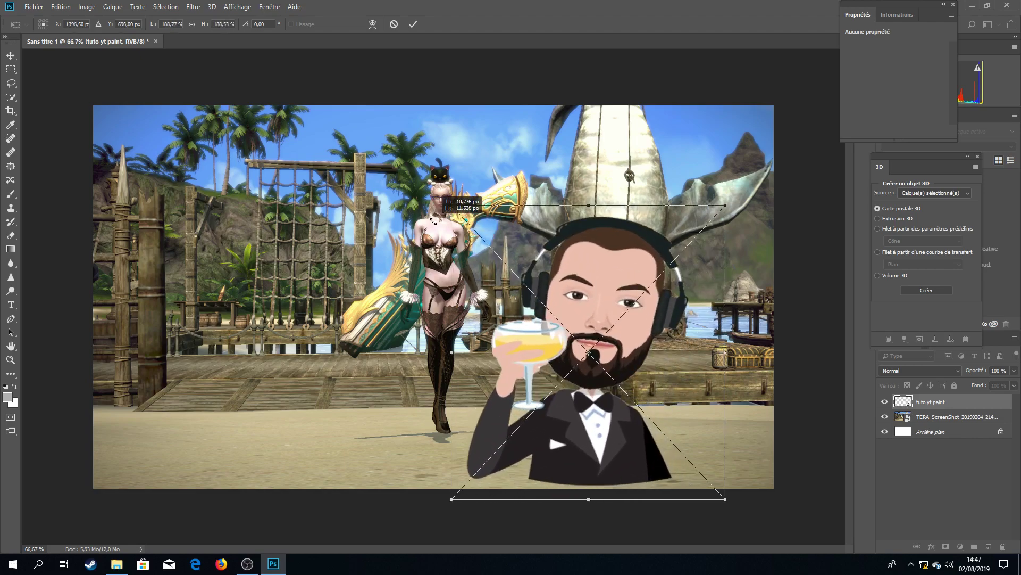
pyautogui.moveTo(638, 387); pyautogui.dragTo(704, 403)
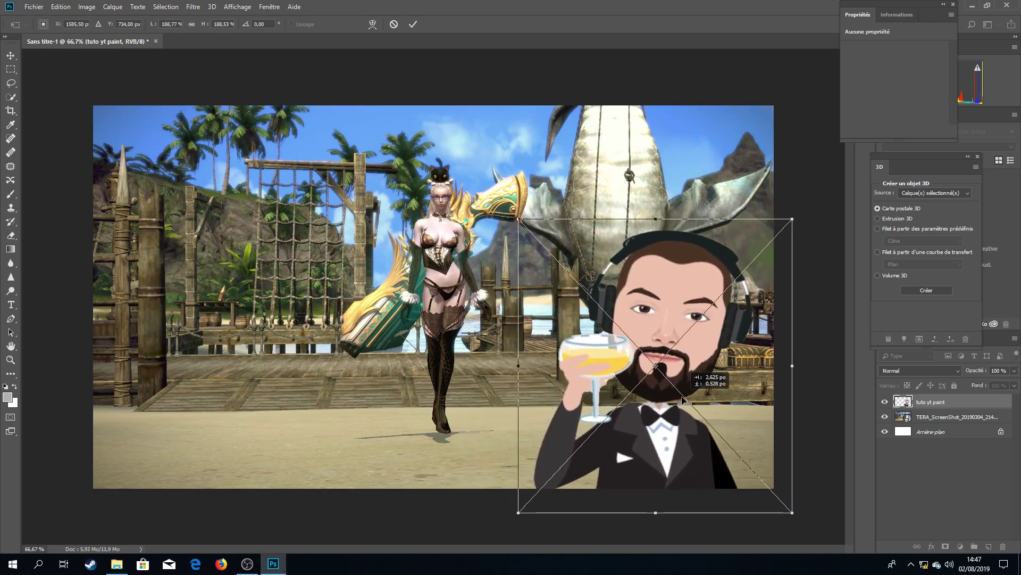
pyautogui.press('Return')
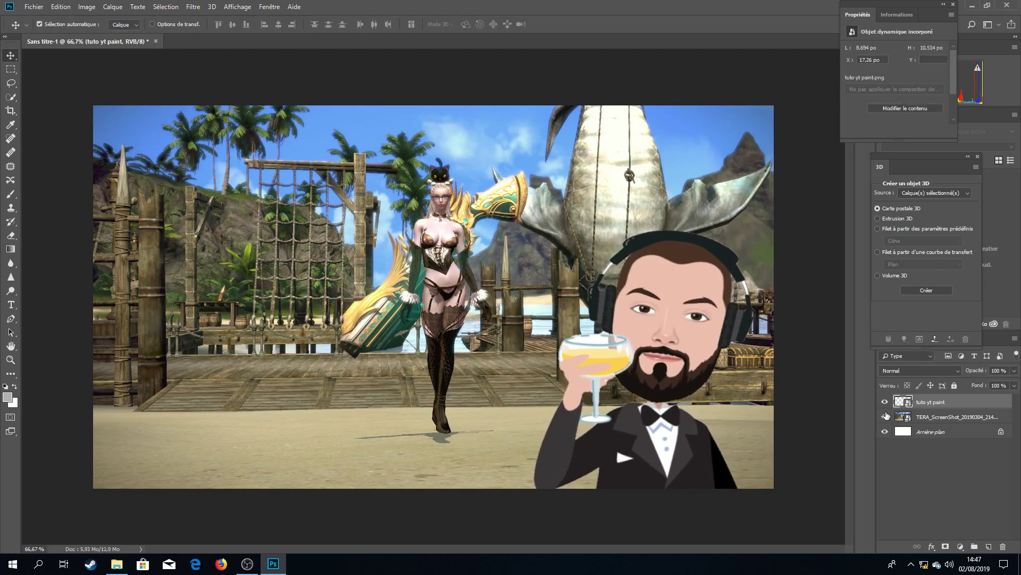
# Apply a white Contour layer style to the "tuto yt paint" layer and move the portrait to the image's lower-left corner.
pyautogui.doubleClick(961, 406)
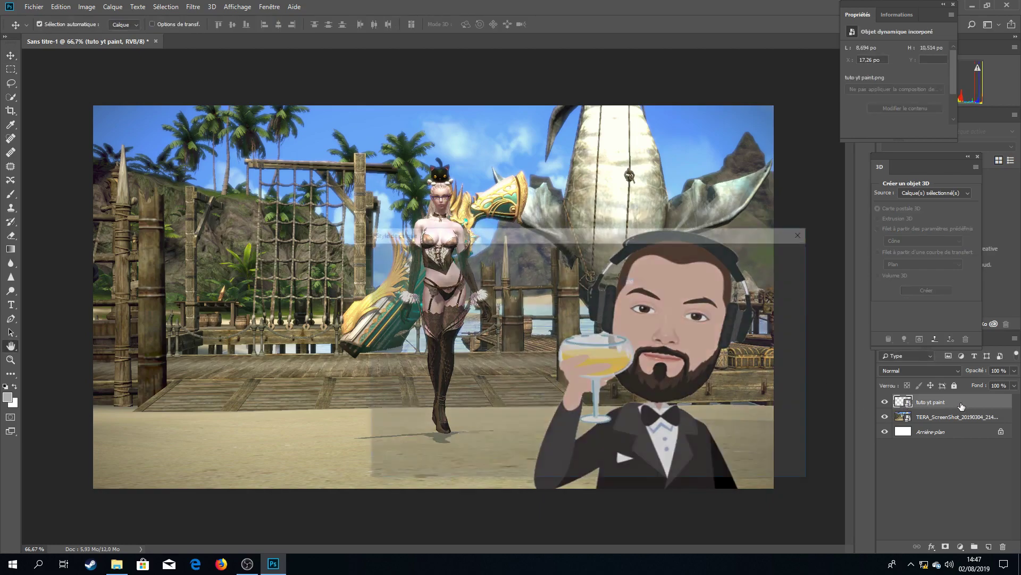
pyautogui.click(377, 322)
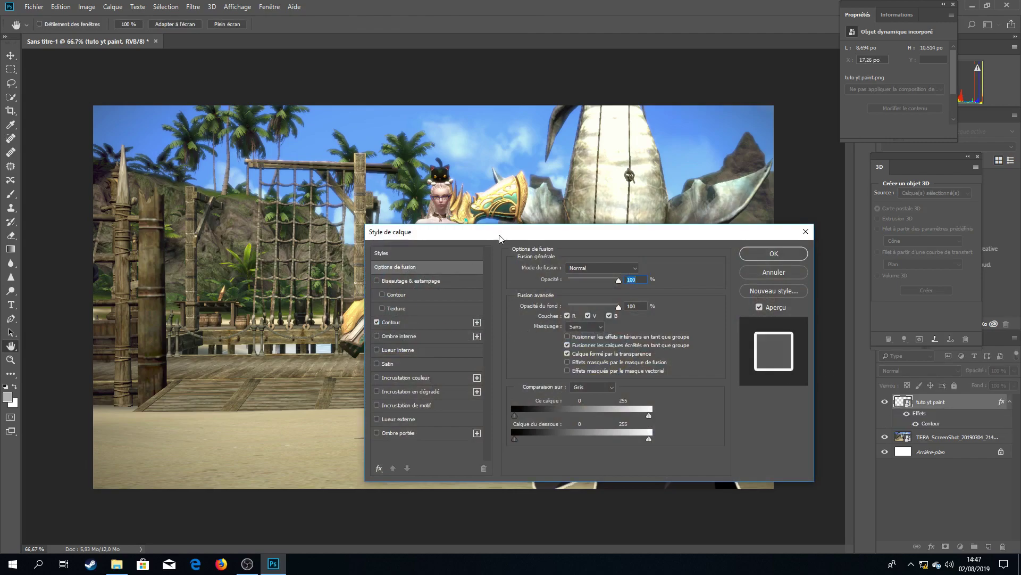
pyautogui.moveTo(523, 233)
pyautogui.mouseDown()
pyautogui.moveTo(239, 205)
pyautogui.moveTo(154, 181)
pyautogui.mouseUp()
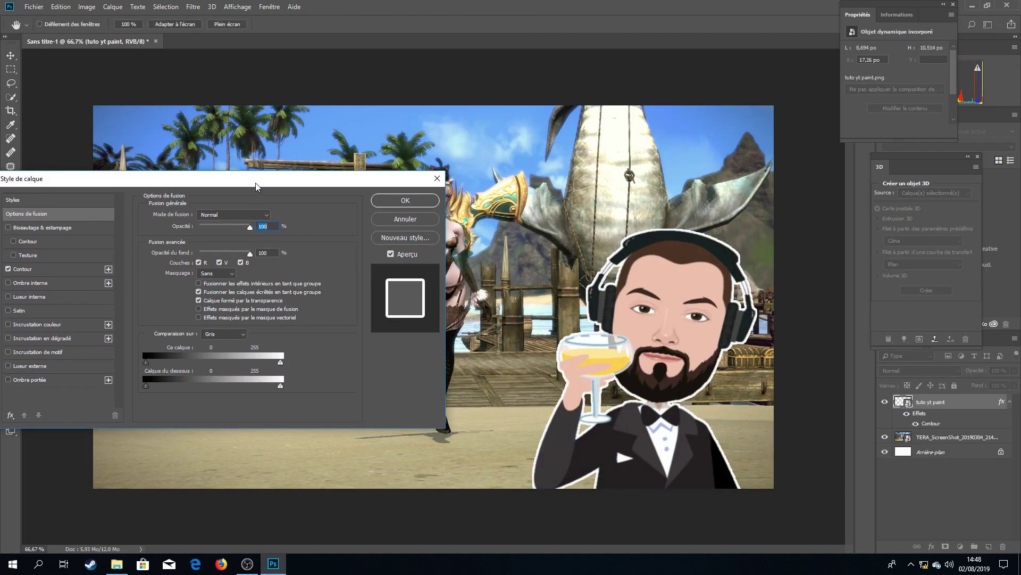
pyautogui.moveTo(253, 186); pyautogui.dragTo(330, 152)
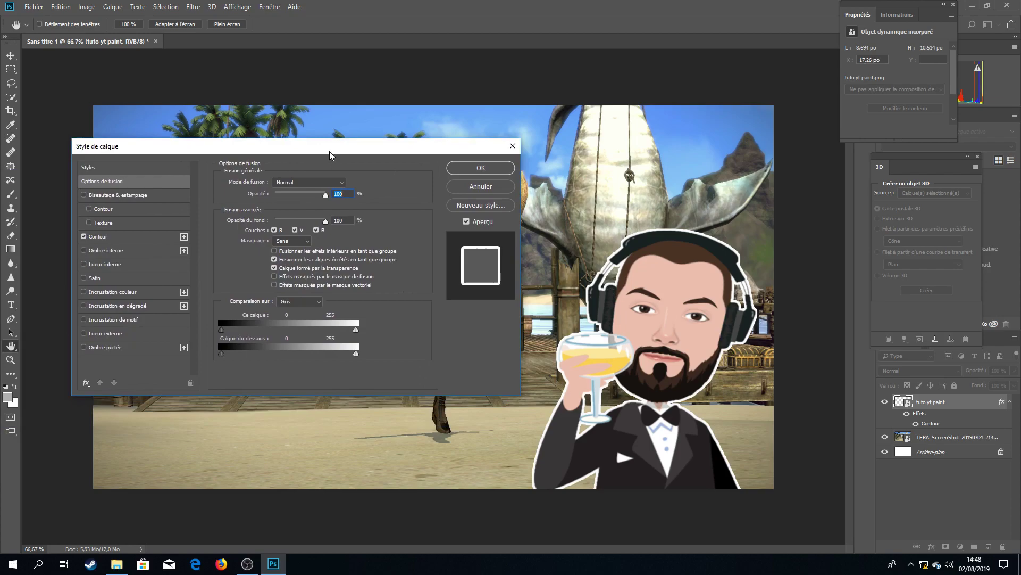
pyautogui.click(481, 168)
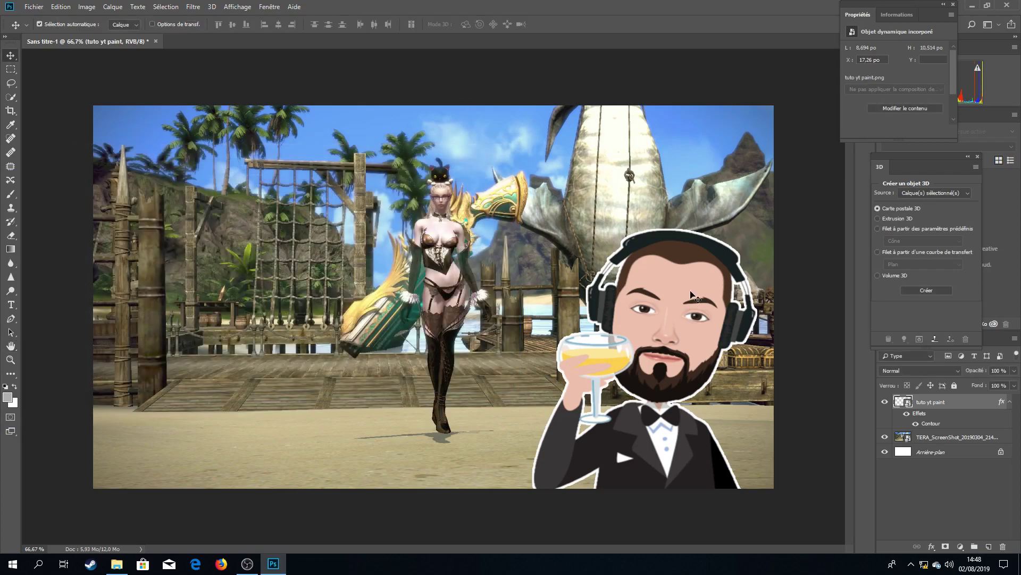
pyautogui.moveTo(692, 379)
pyautogui.mouseDown()
pyautogui.moveTo(545, 326)
pyautogui.moveTo(553, 346)
pyautogui.moveTo(216, 344)
pyautogui.moveTo(244, 342)
pyautogui.moveTo(253, 355)
pyautogui.mouseUp()
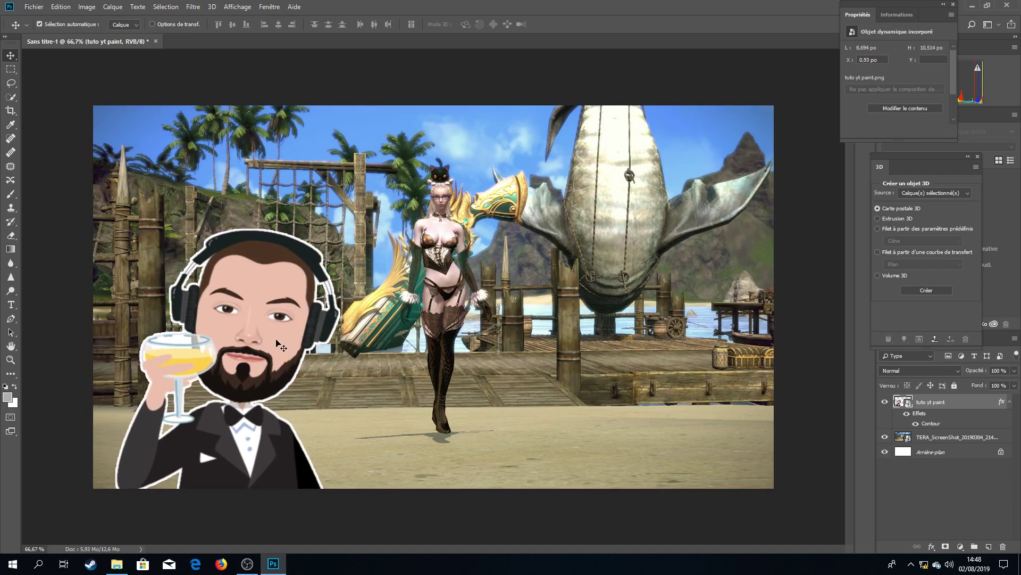
pyautogui.moveTo(276, 338); pyautogui.dragTo(272, 342)
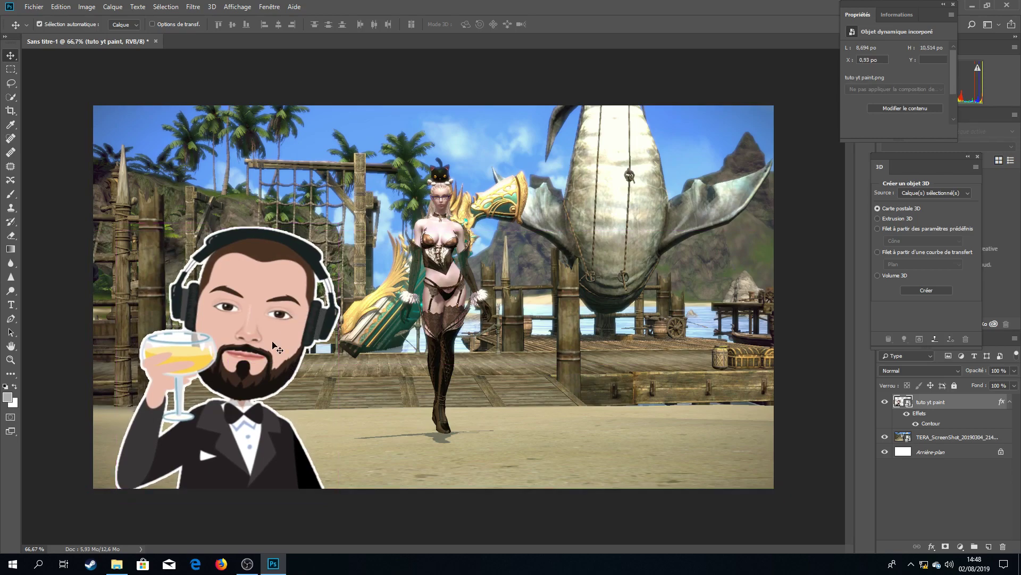